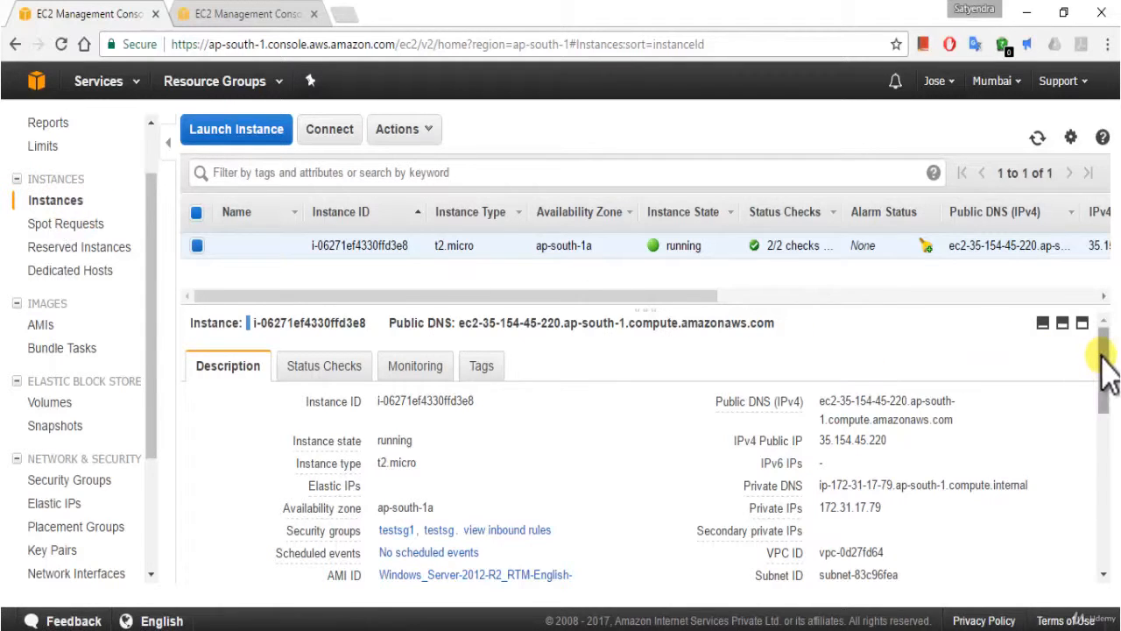
- Open the EBS volume behind the instance's /dev/sda1 block device and clear the volume list's search filter
drag(1106, 372, 1103, 464)
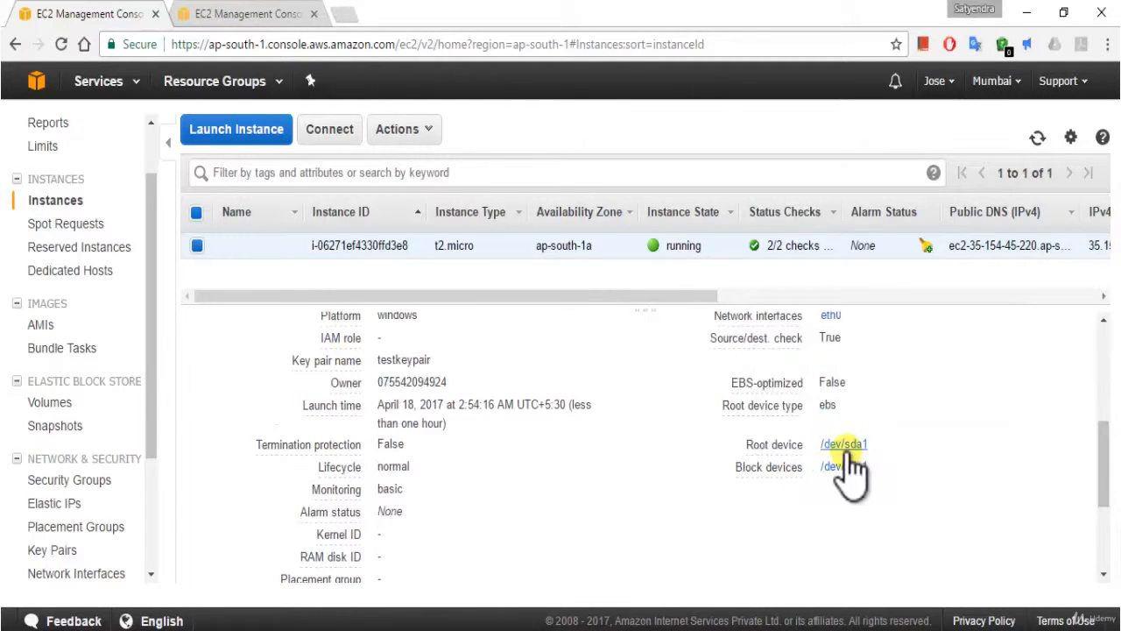
click(843, 467)
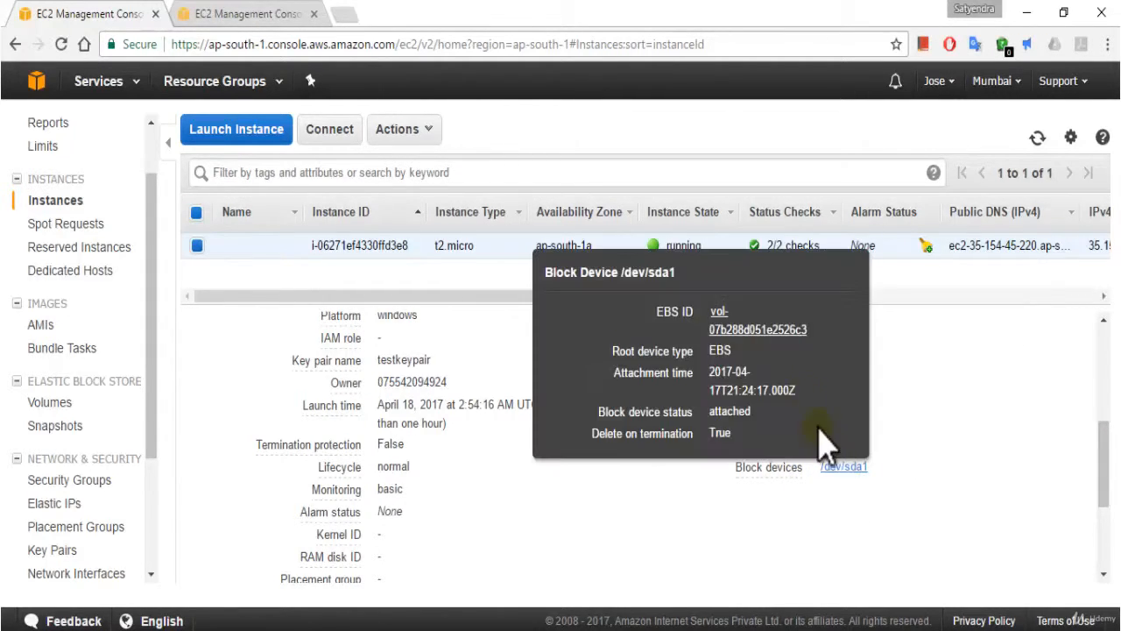
click(750, 332)
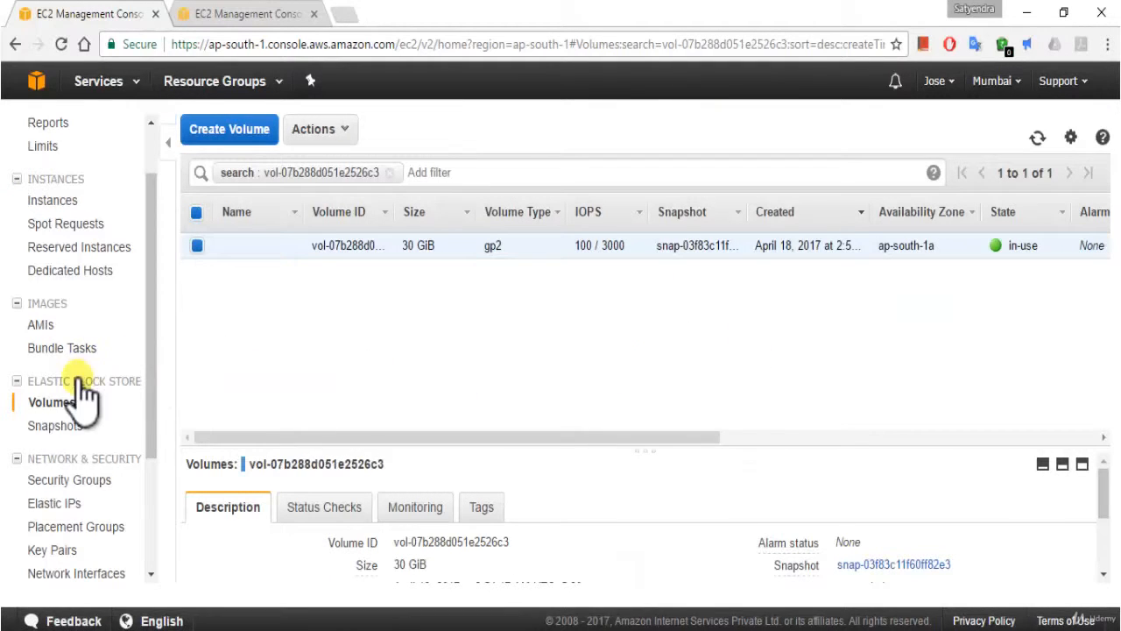
click(391, 173)
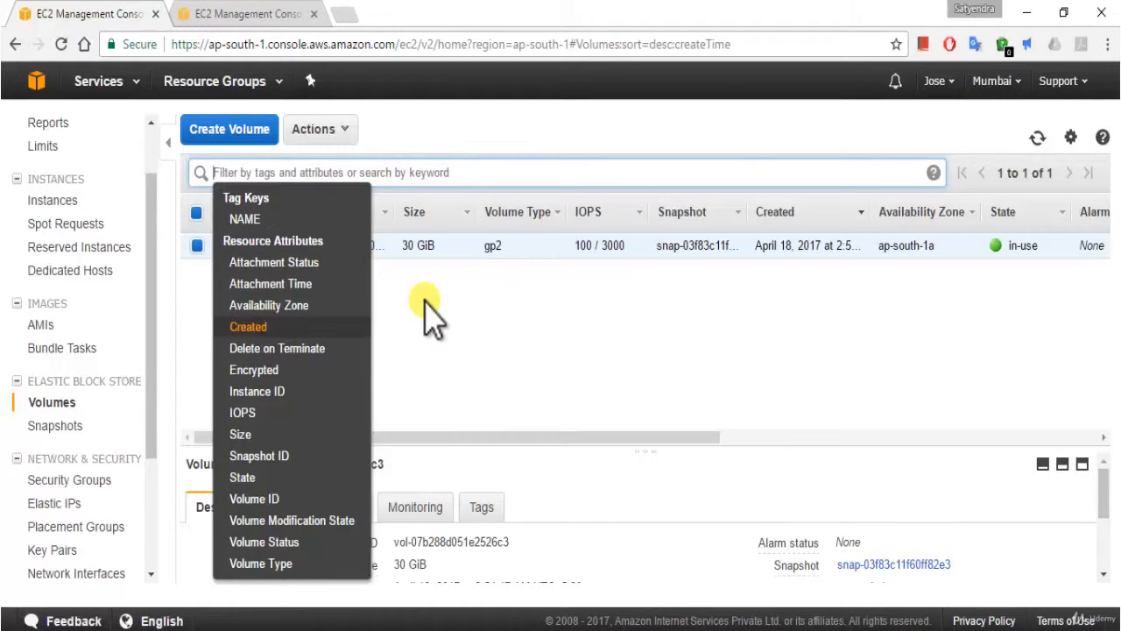
click(512, 299)
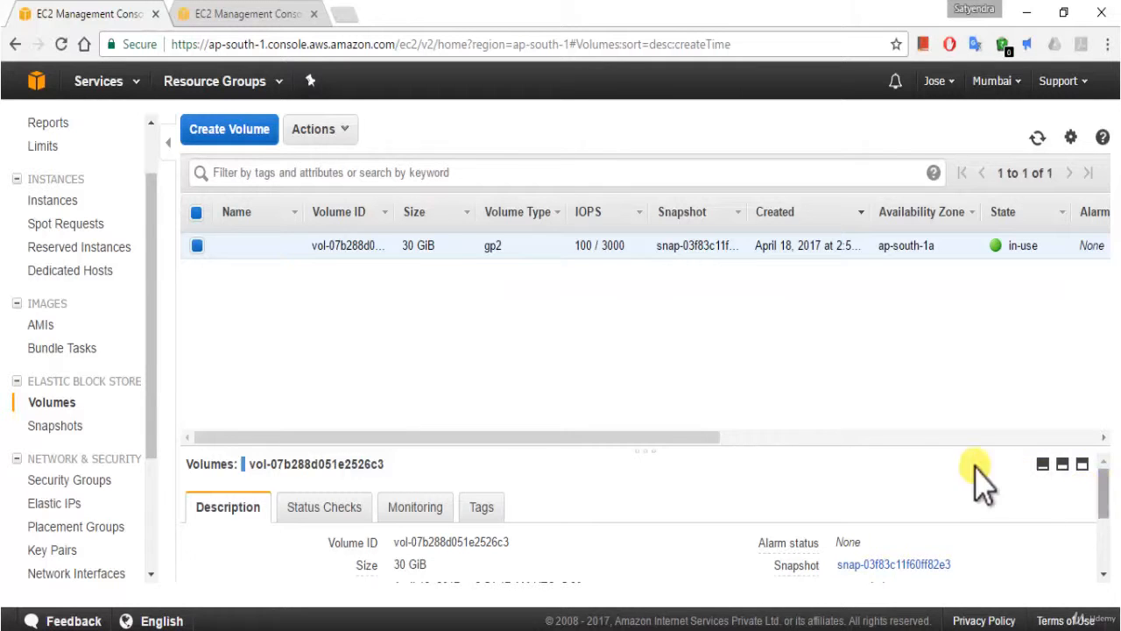
- Enlarge the volume's details area and review its description down to the IOPS entry
drag(724, 449, 727, 368)
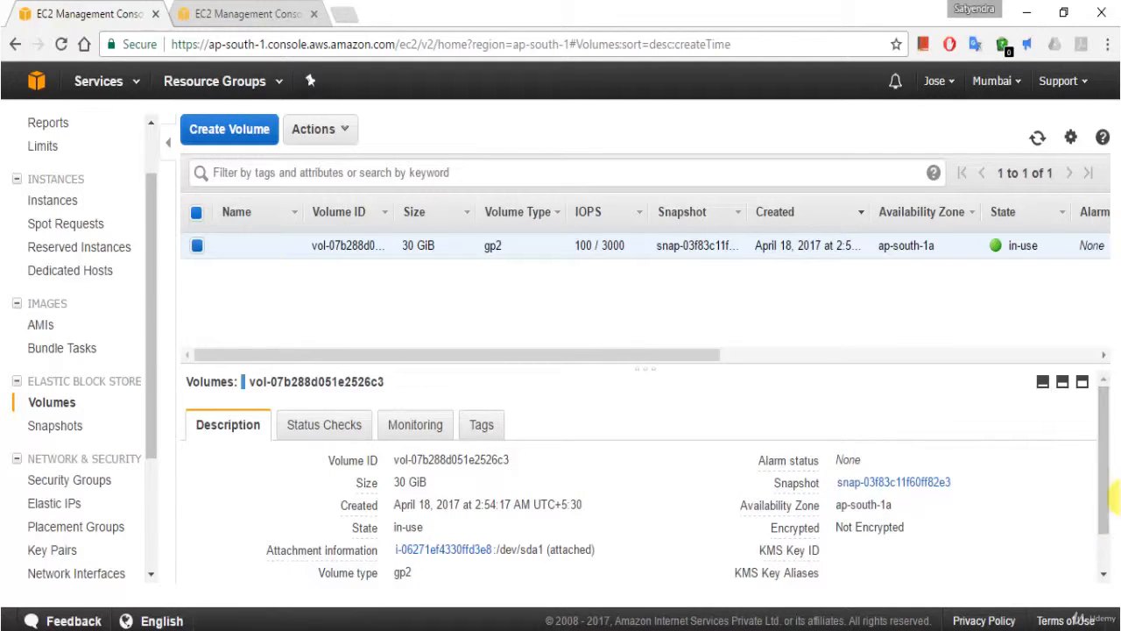
drag(1111, 497, 1108, 547)
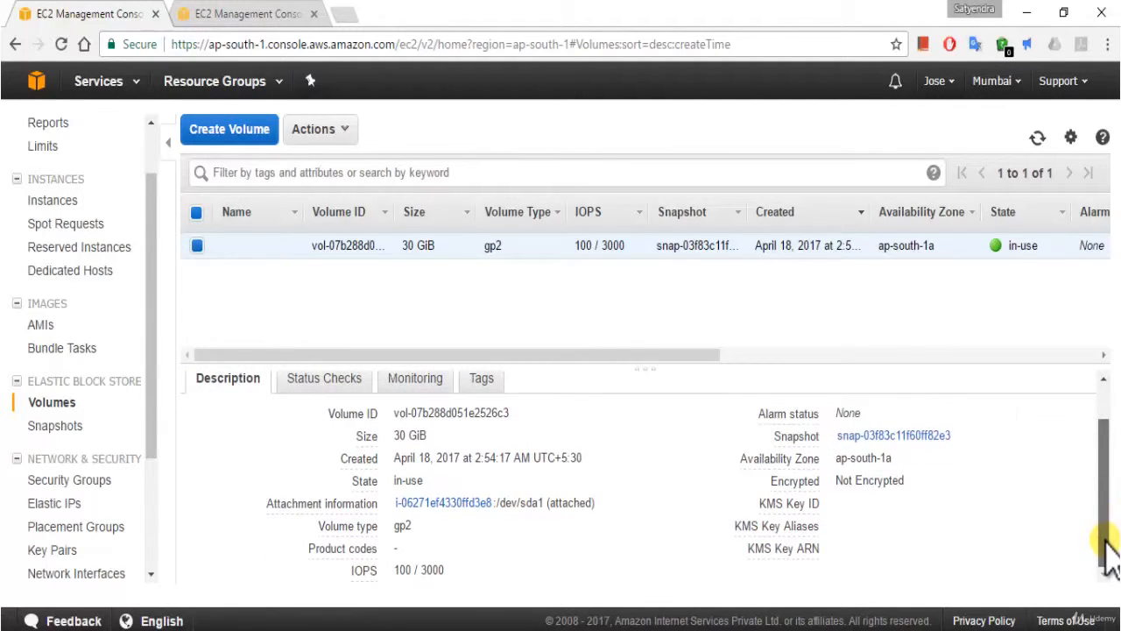
mouse_move(368, 554)
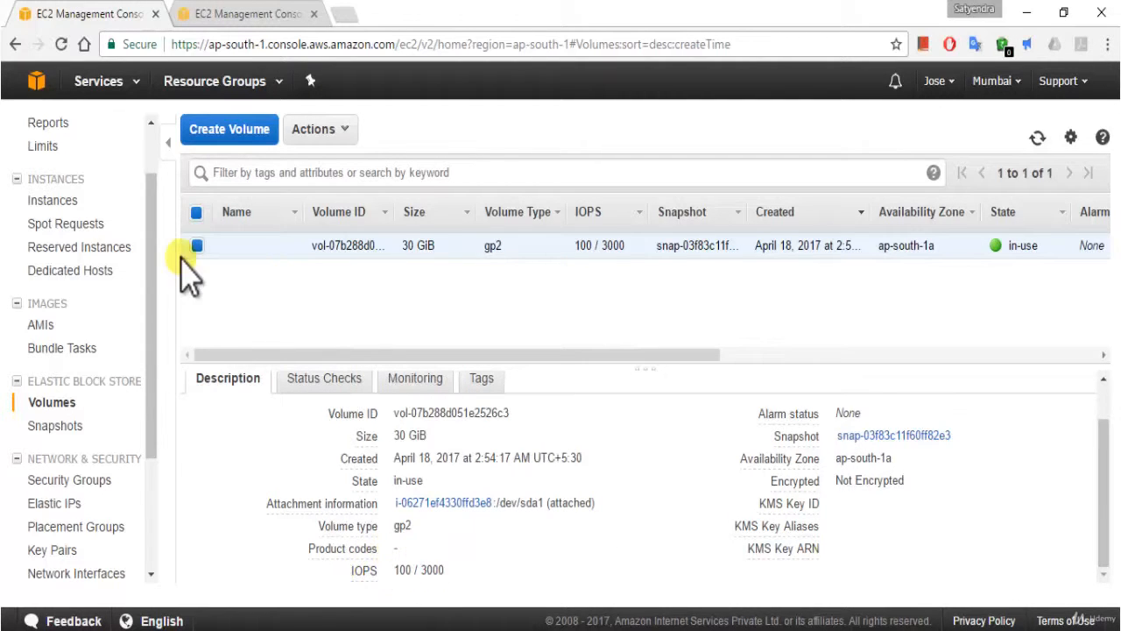
- Create a 30 GiB General Purpose SSD (GP2) volume in availability zone ap-south-1a, with no snapshot or encryption
click(226, 139)
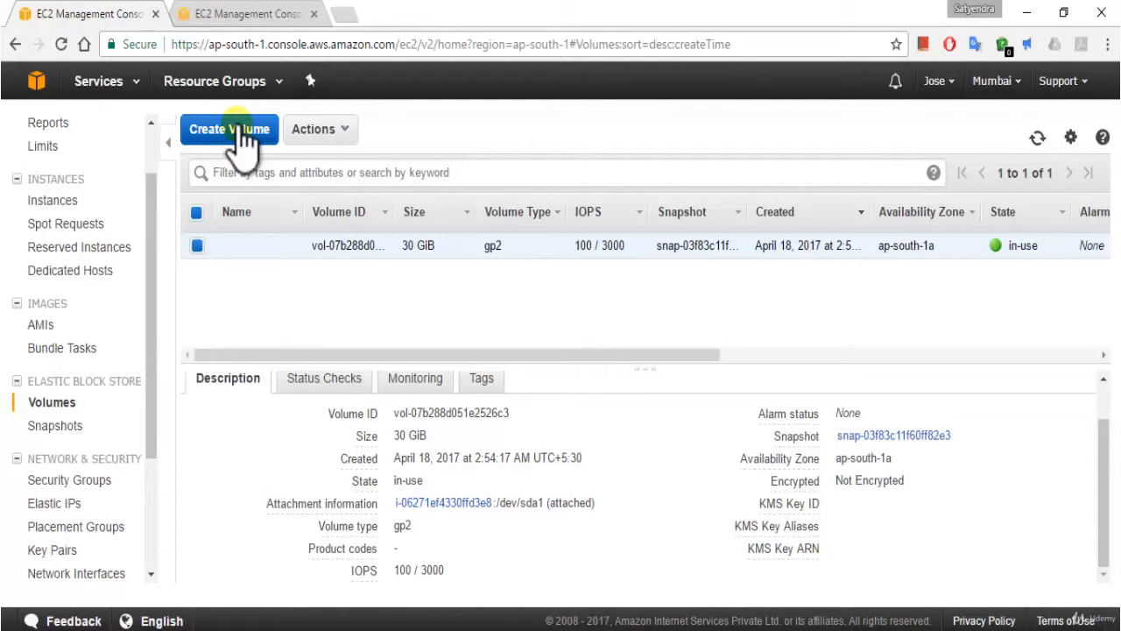
click(240, 133)
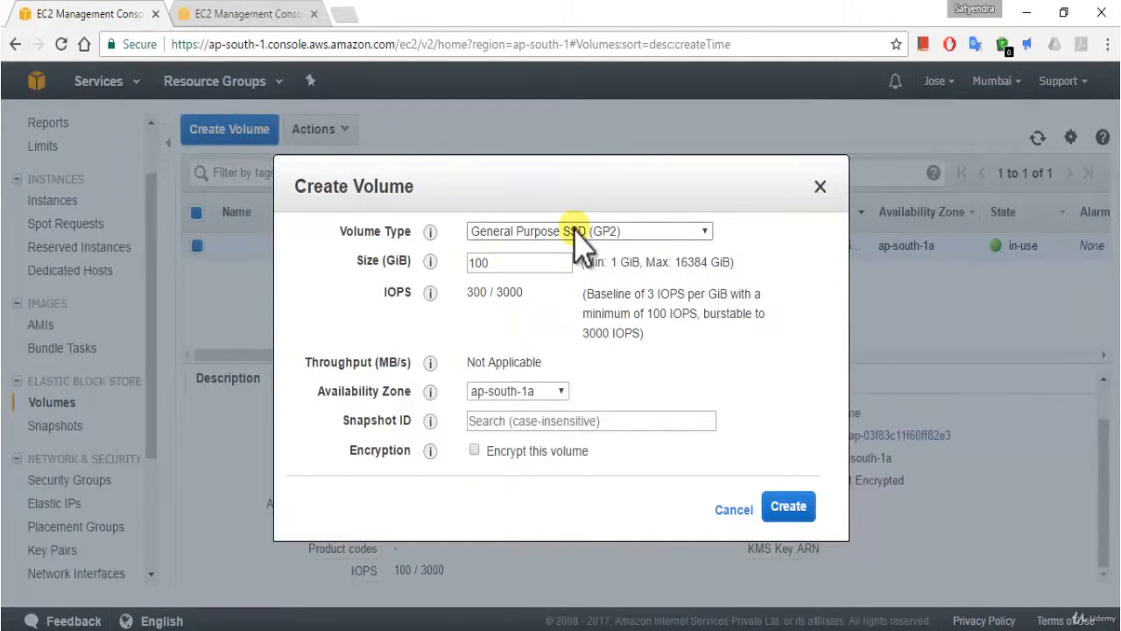
click(576, 233)
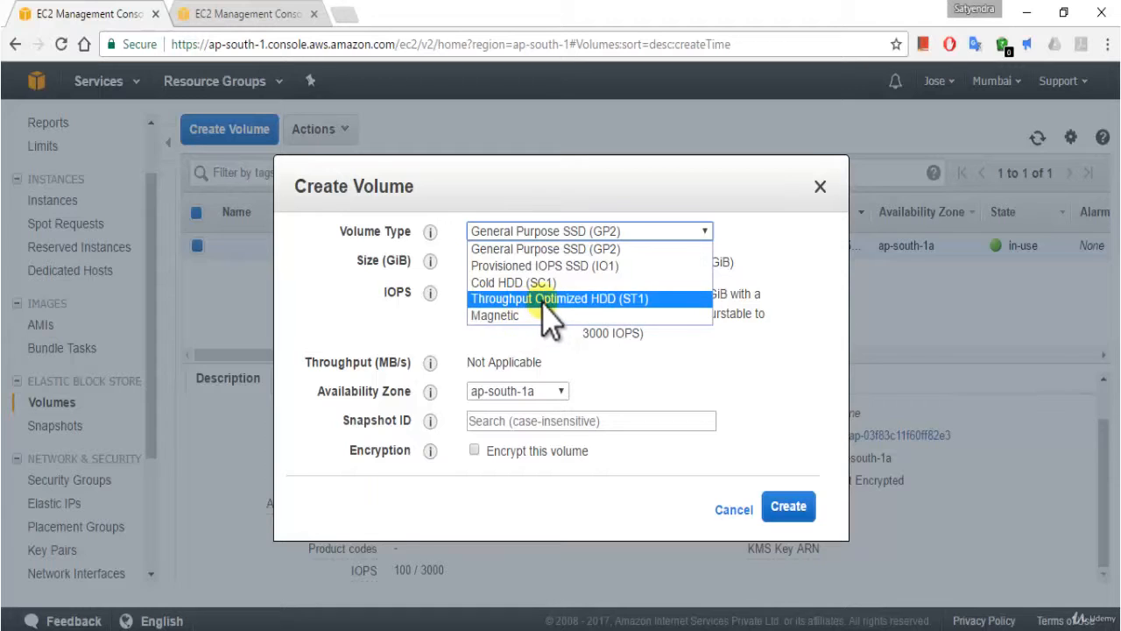
click(544, 250)
click(494, 265)
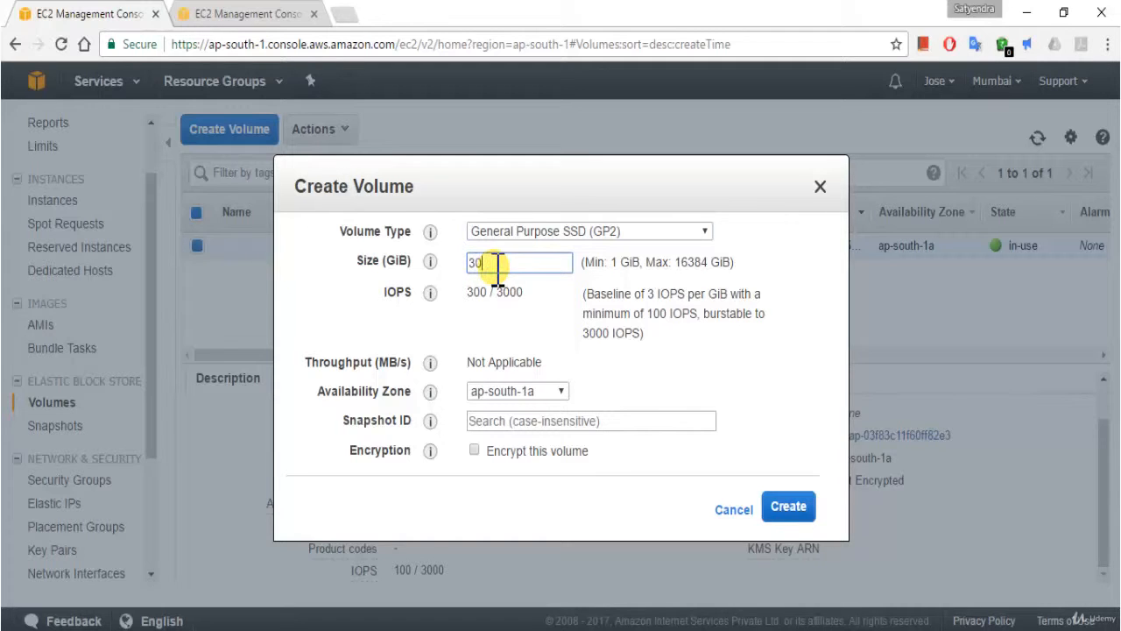
click(456, 368)
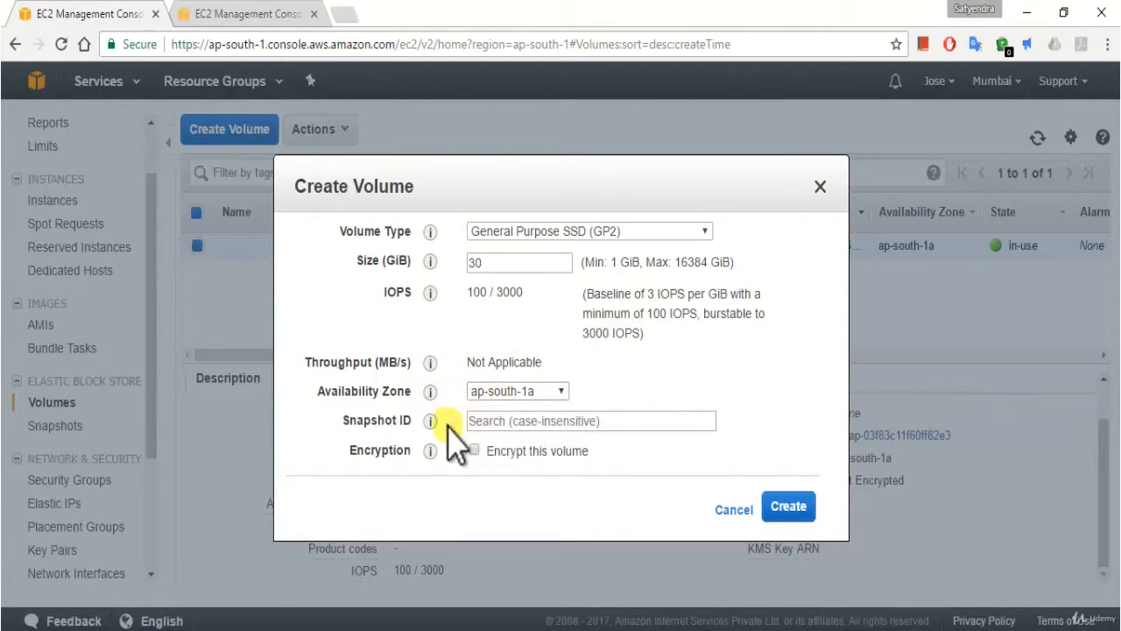
click(494, 420)
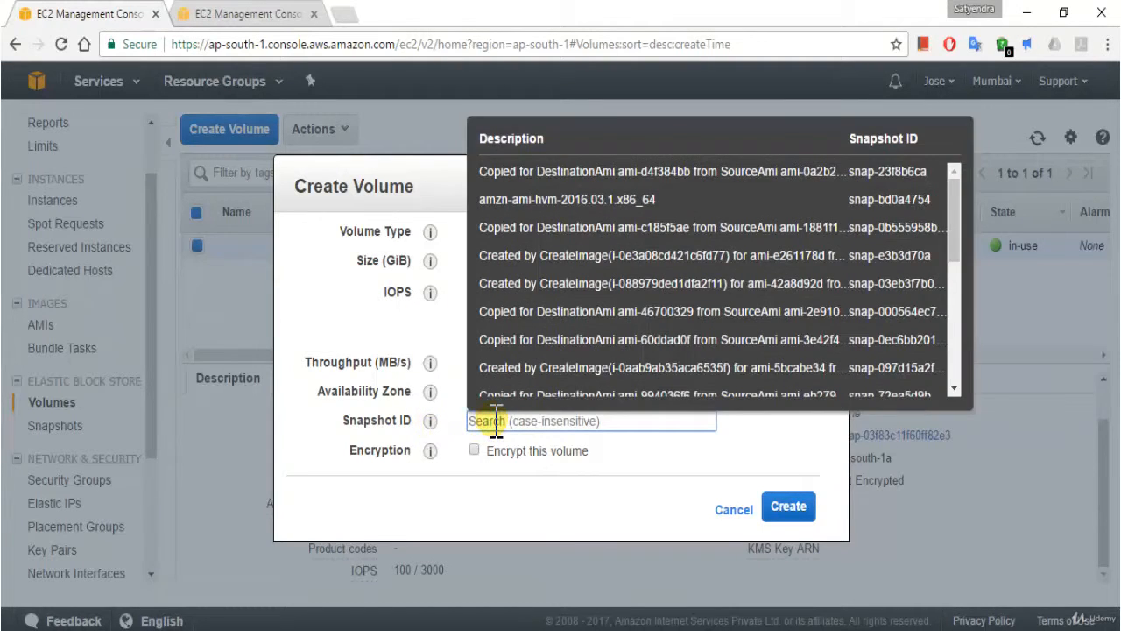
click(771, 481)
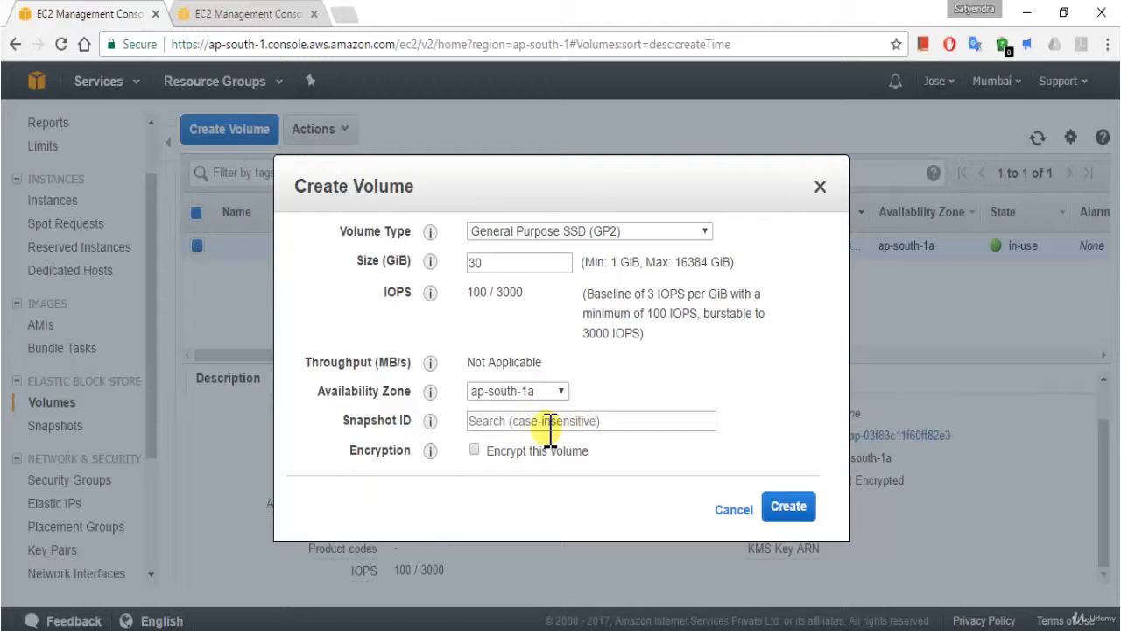
click(793, 508)
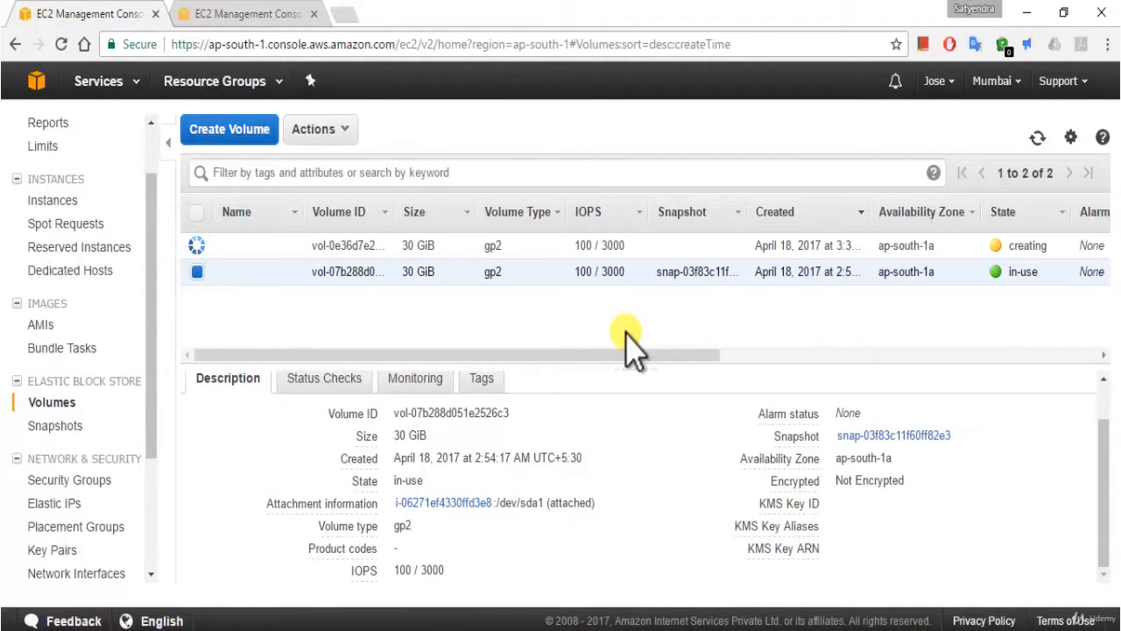
- Name the instance's original in-use volume C Drive
mouse_move(233, 283)
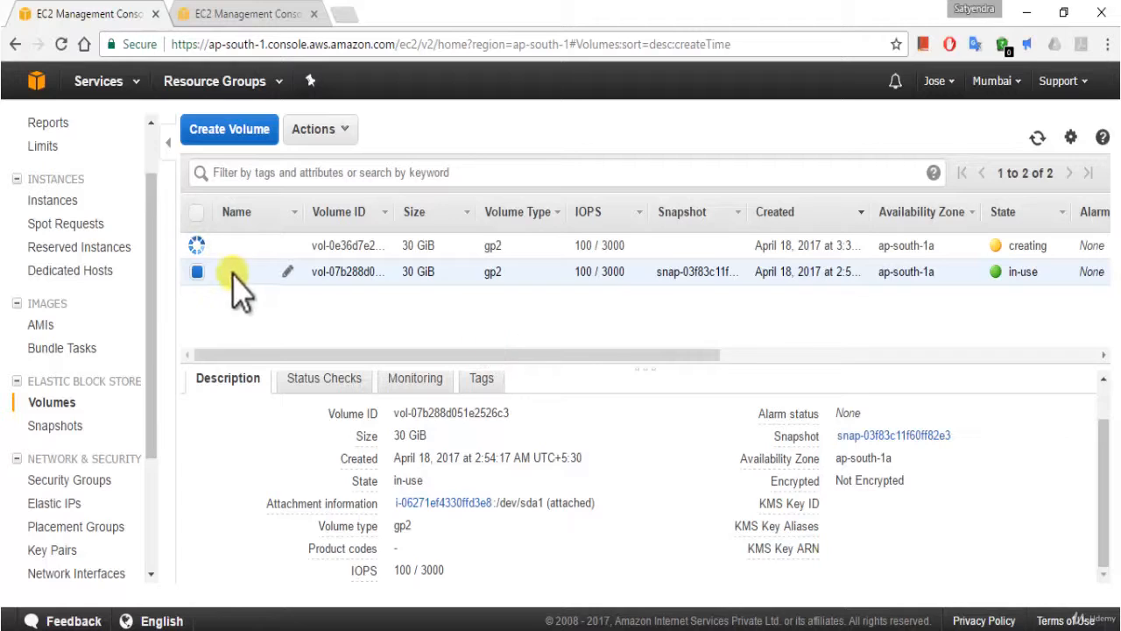
click(289, 273)
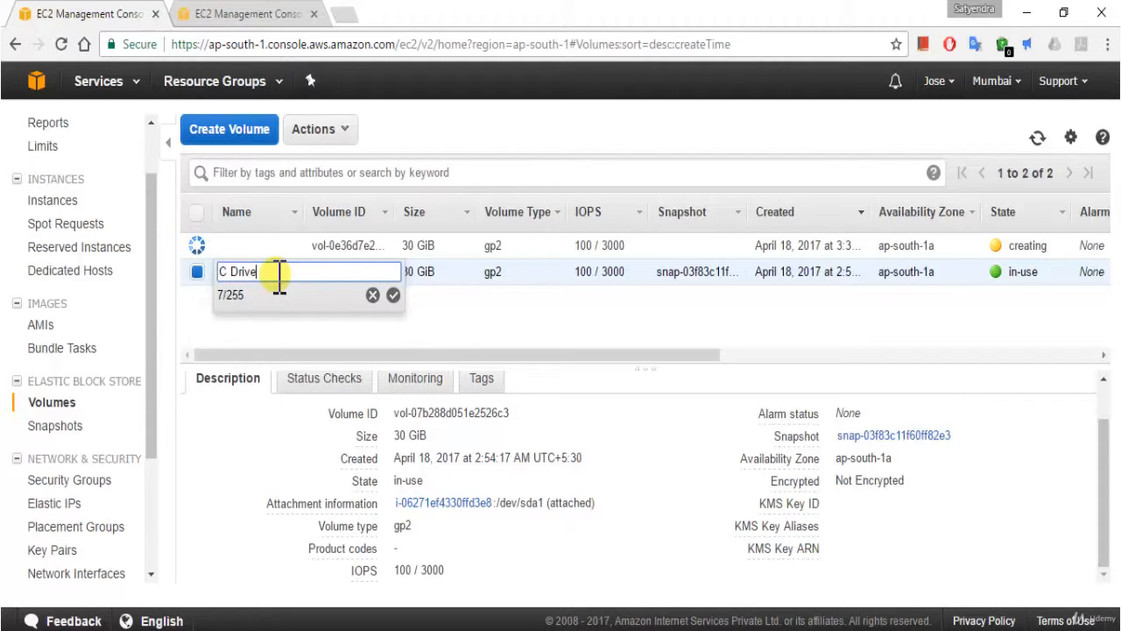
click(393, 296)
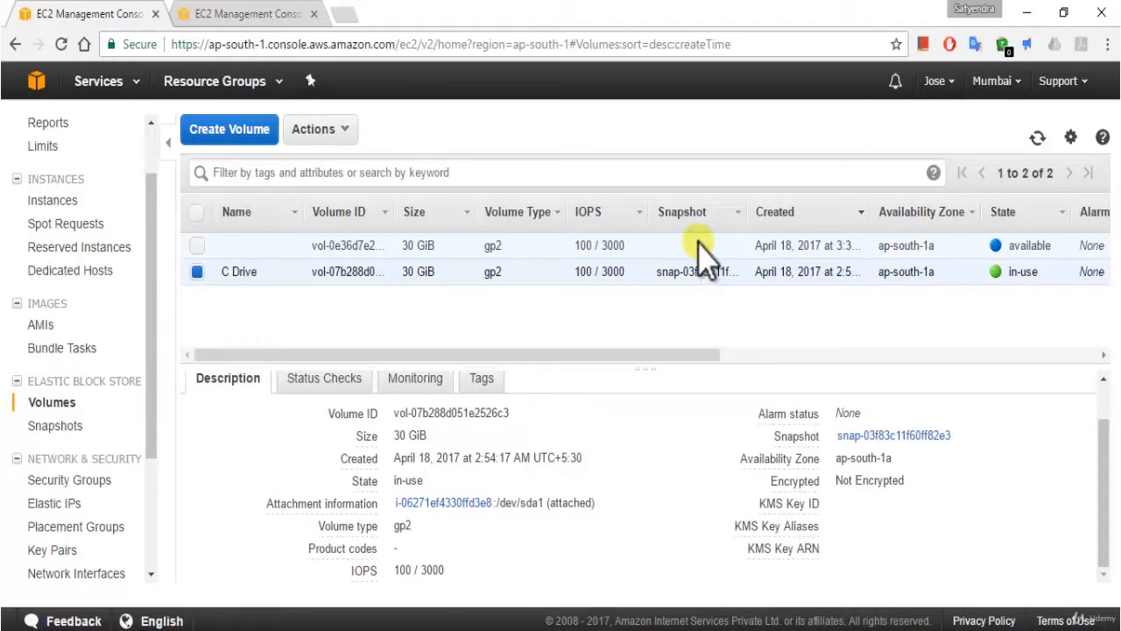
- Widen the Volume ID column to show full IDs and name the newly created volume D Drive
mouse_move(215, 254)
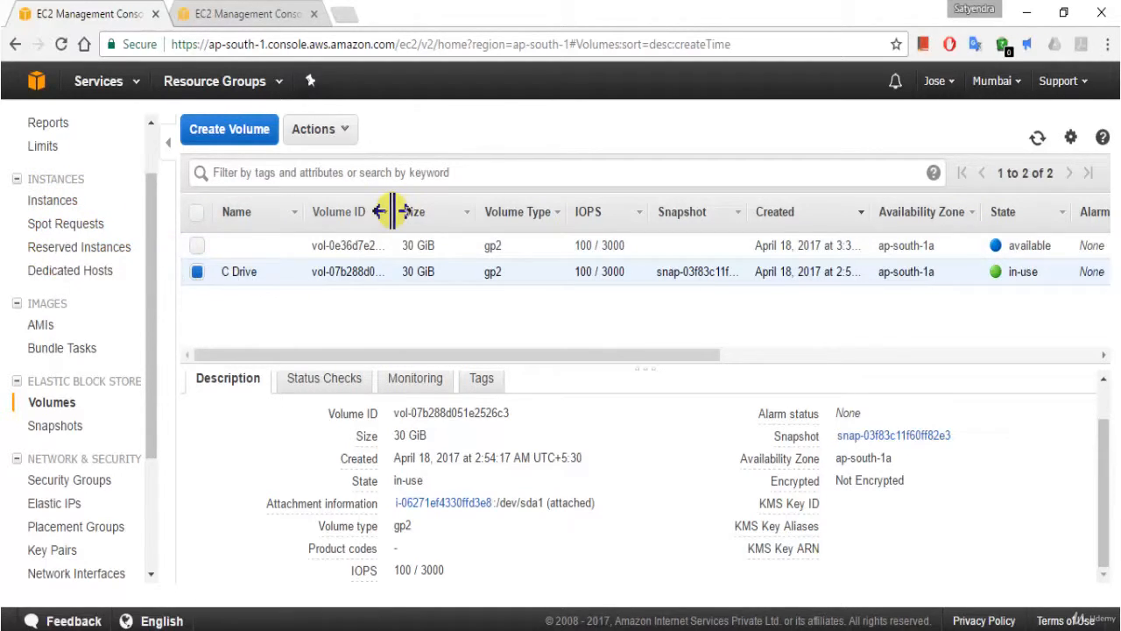
drag(392, 210, 506, 212)
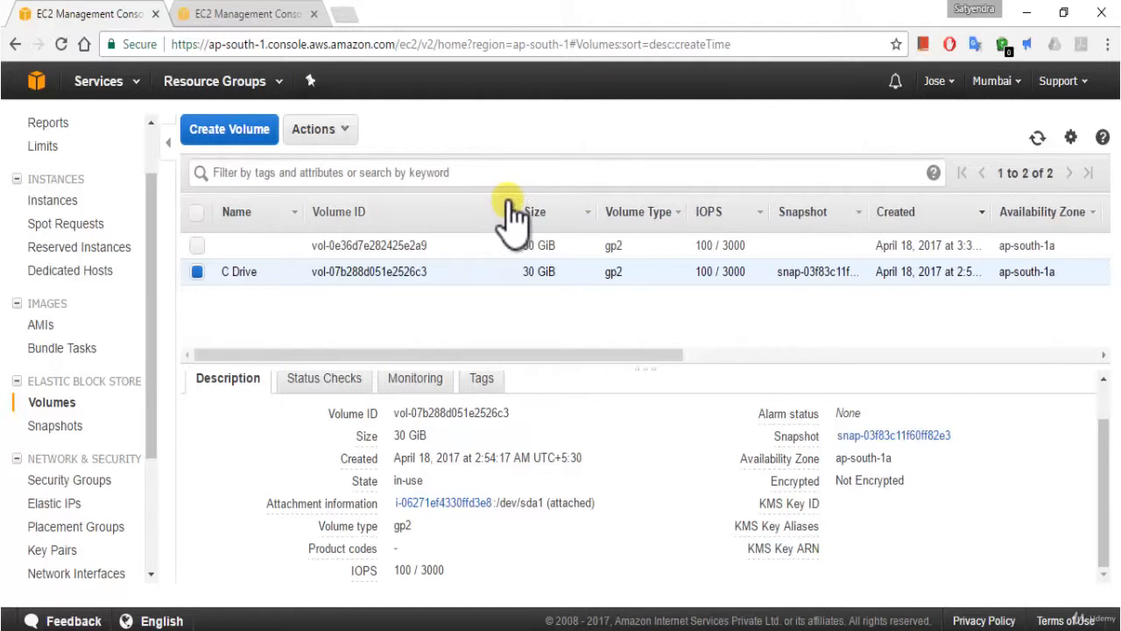
click(287, 245)
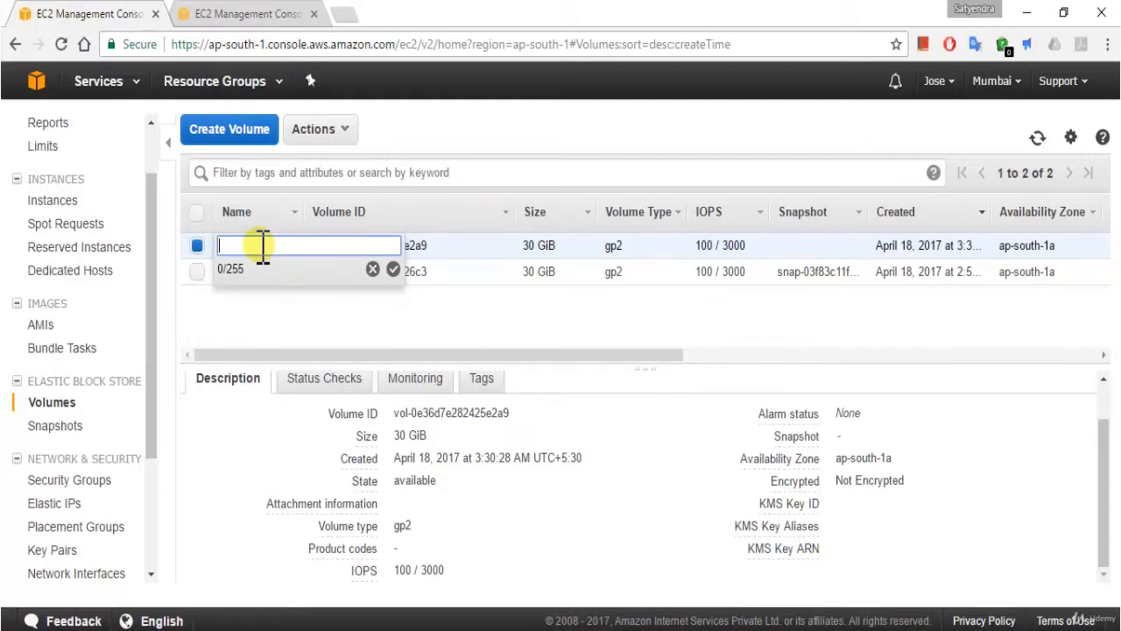
text(D Drive)
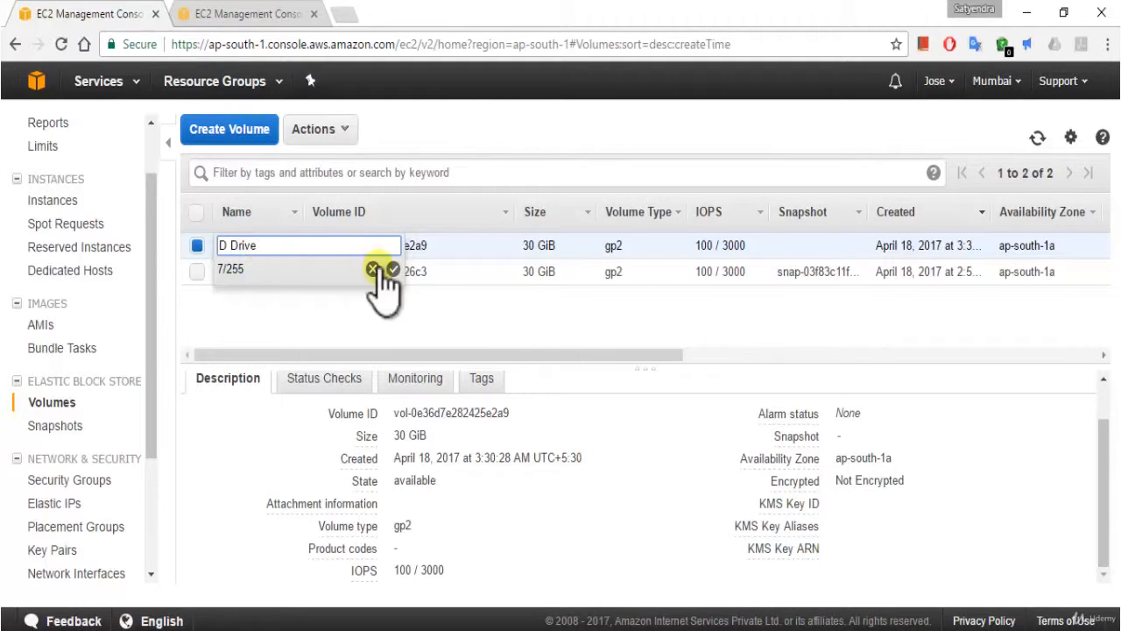
click(391, 270)
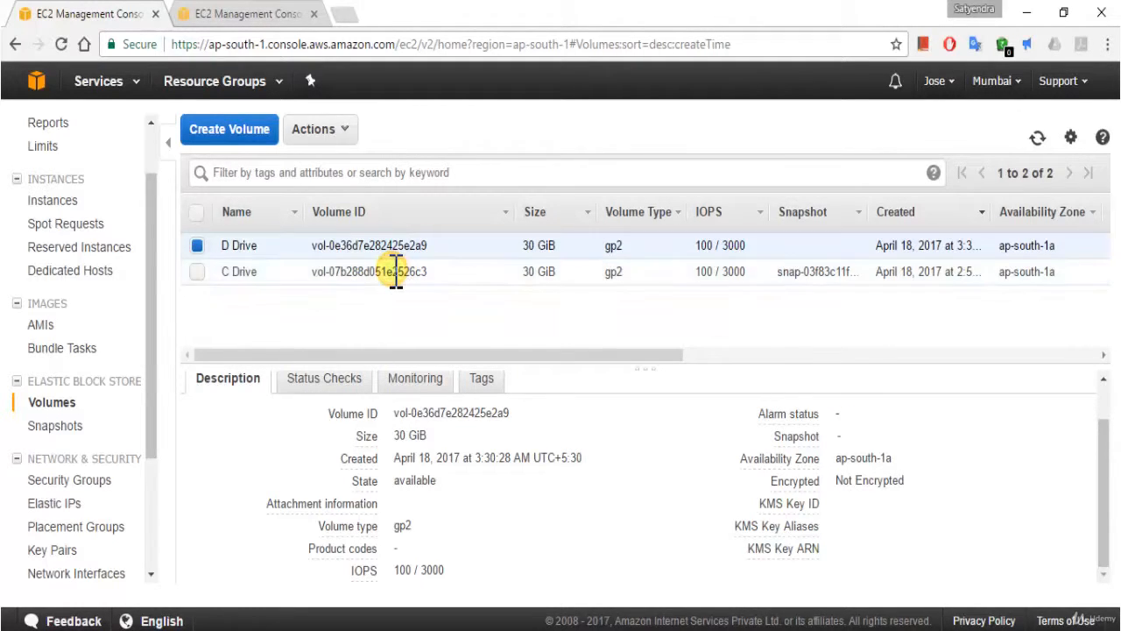
click(51, 202)
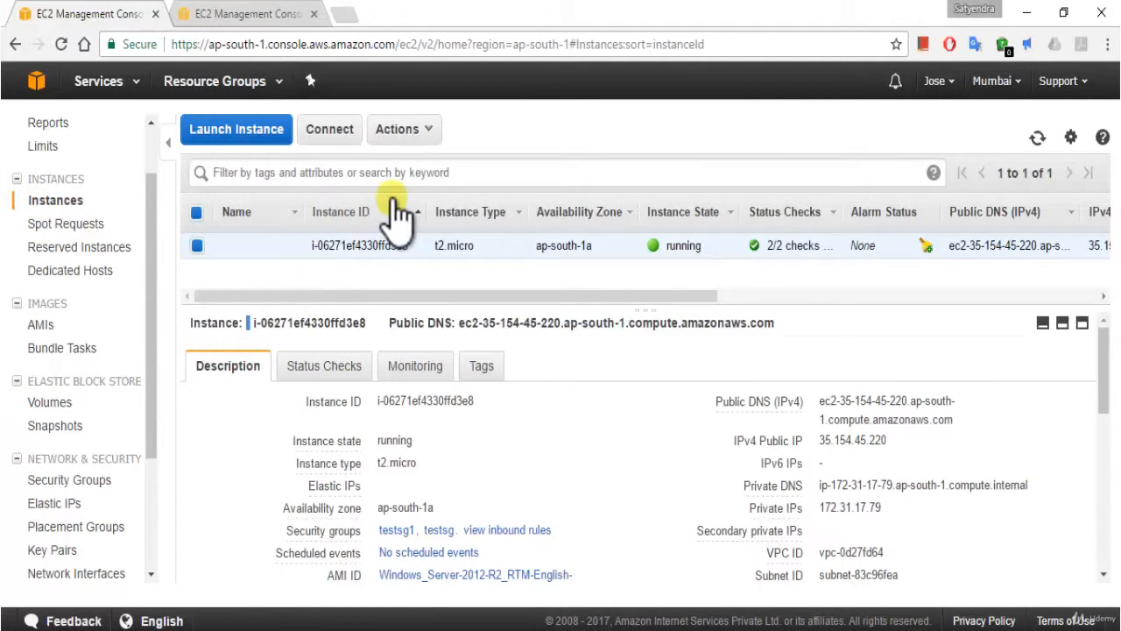
click(419, 140)
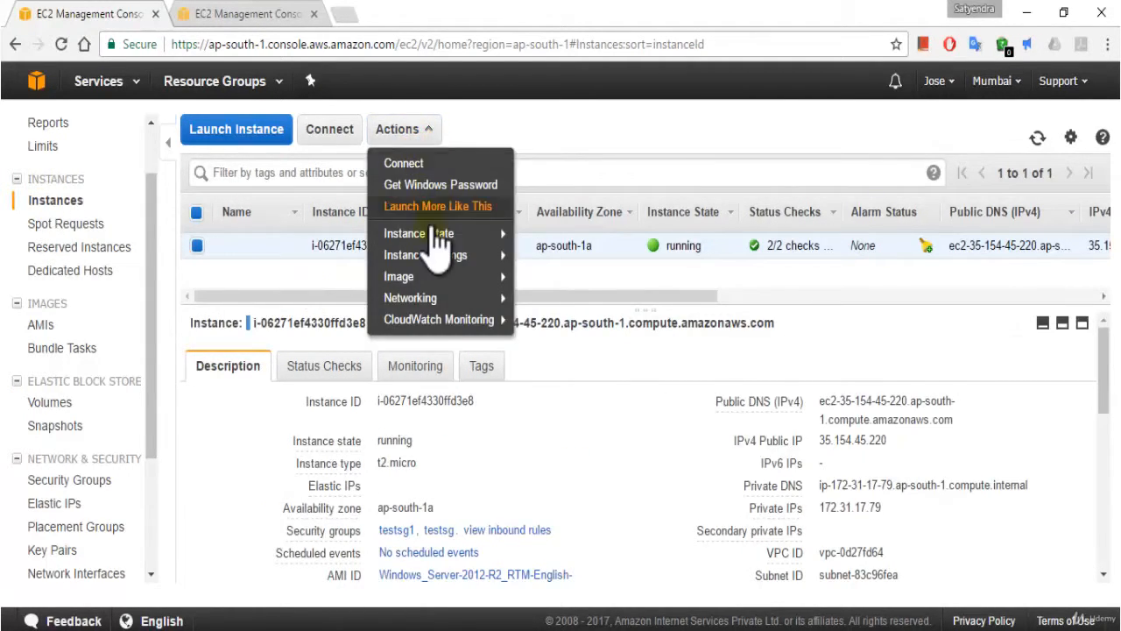
mouse_move(429, 235)
mouse_move(458, 254)
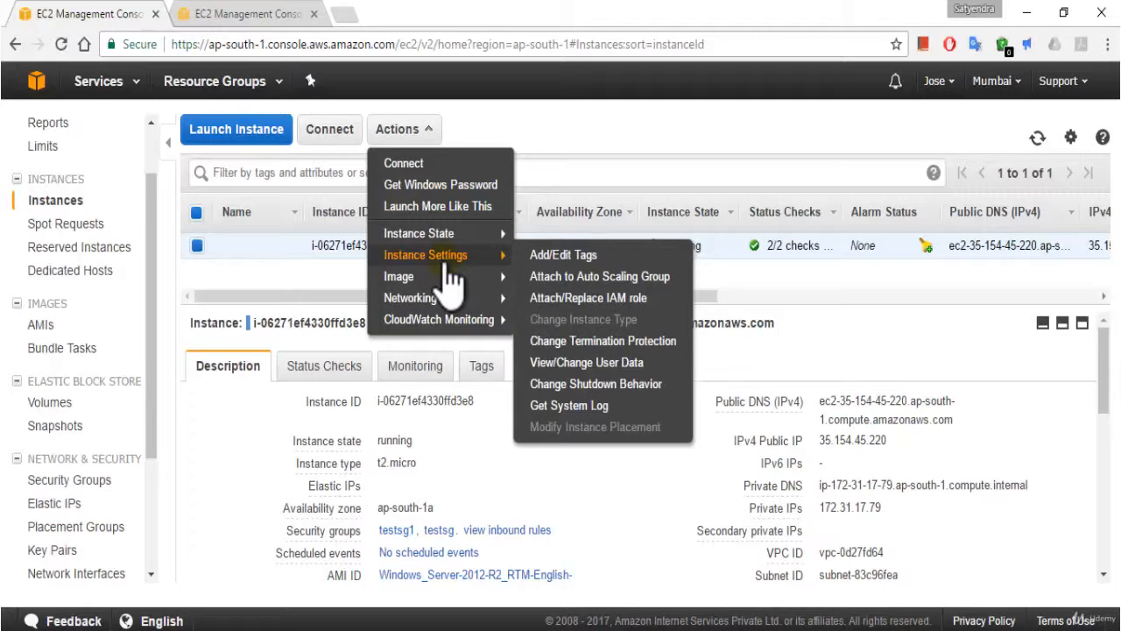
mouse_move(452, 308)
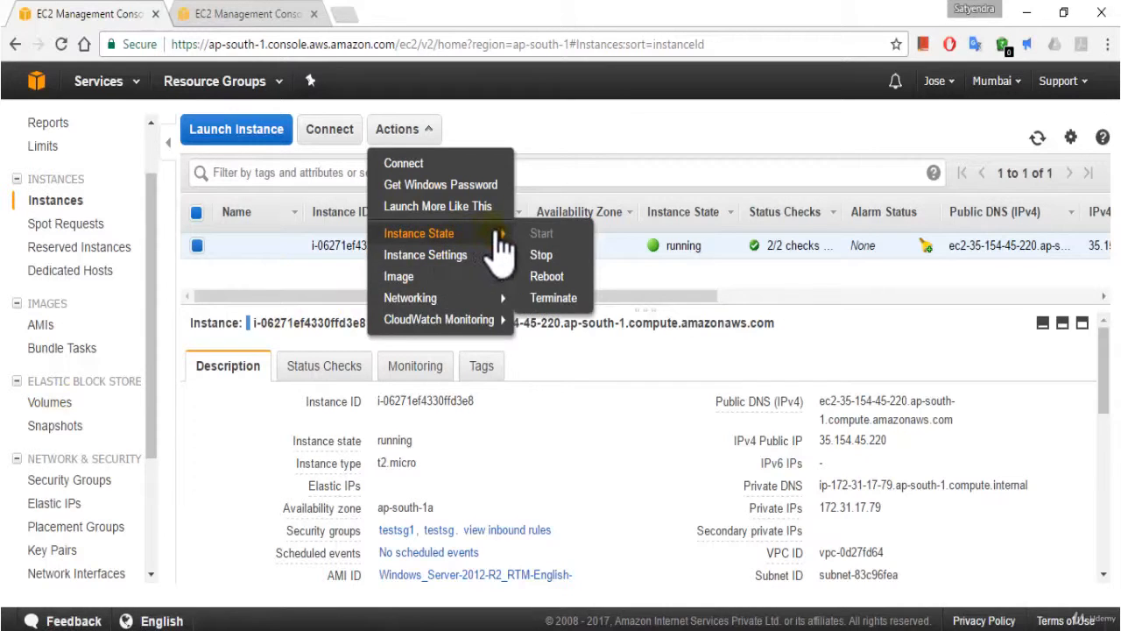
- Attach the D Drive volume to the running instance i-06271ef4330ffd3e8 as device xvdf, then deselect the volume
click(48, 403)
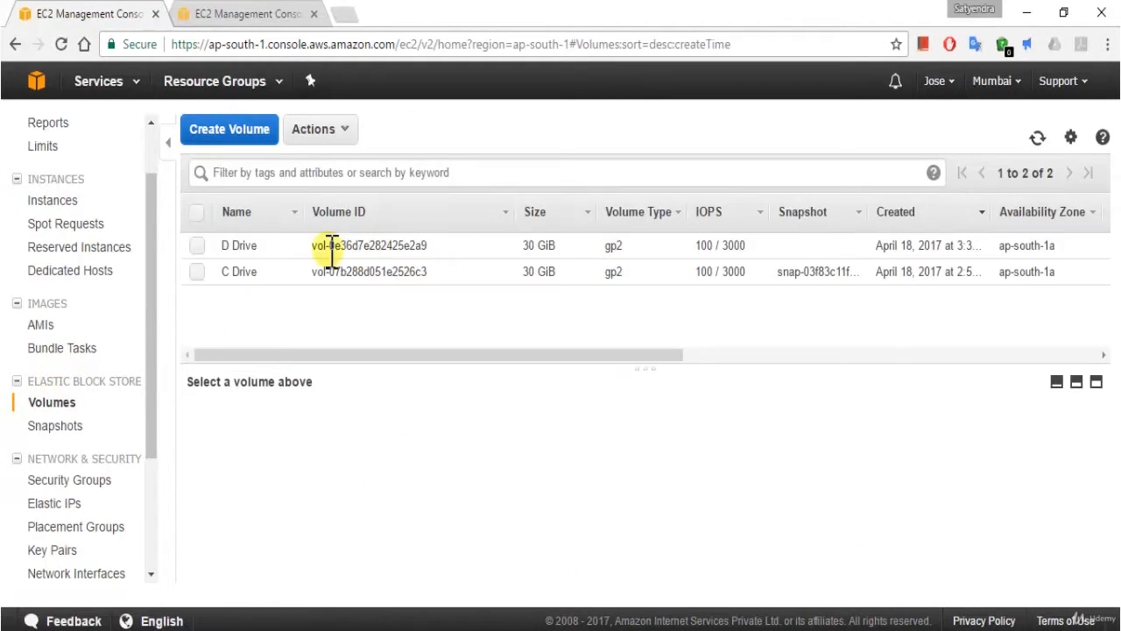
click(197, 245)
click(350, 131)
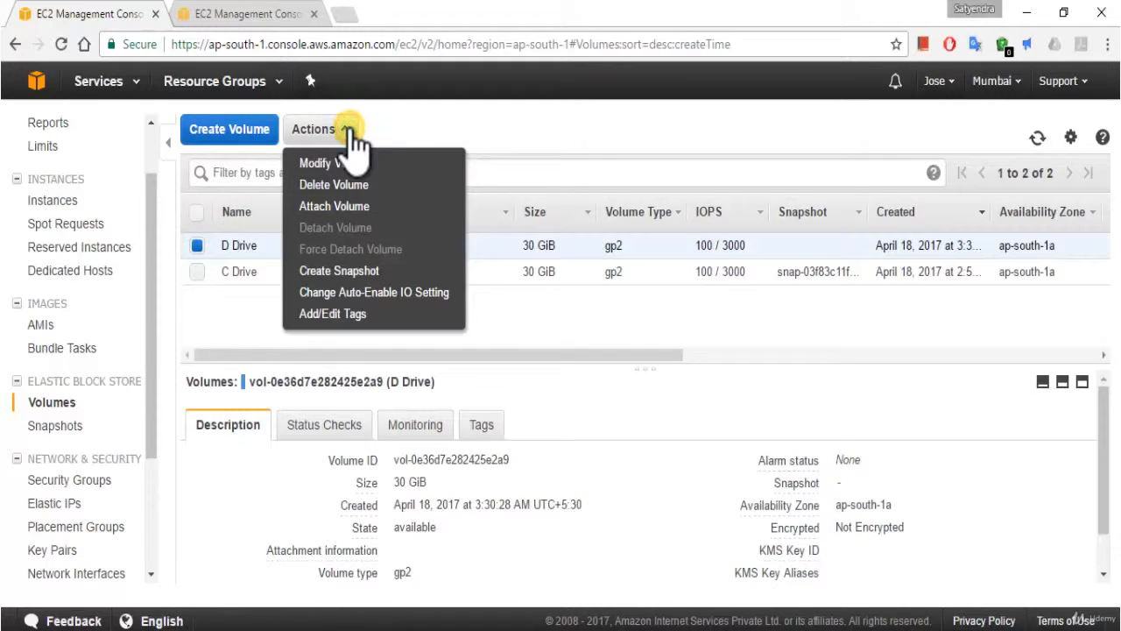
click(345, 210)
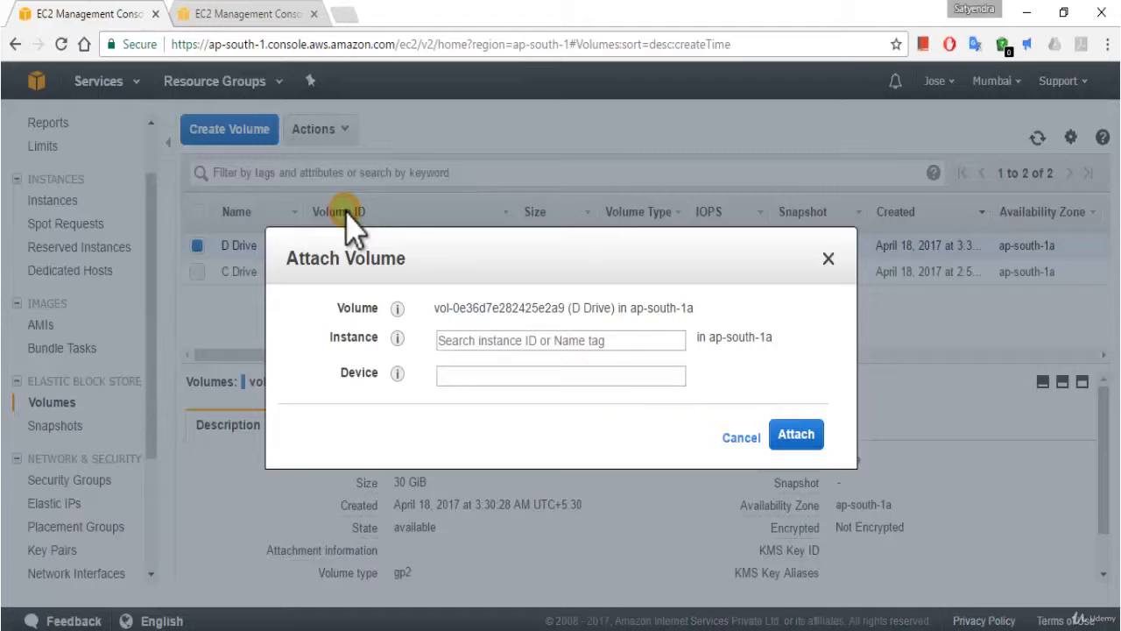
click(507, 342)
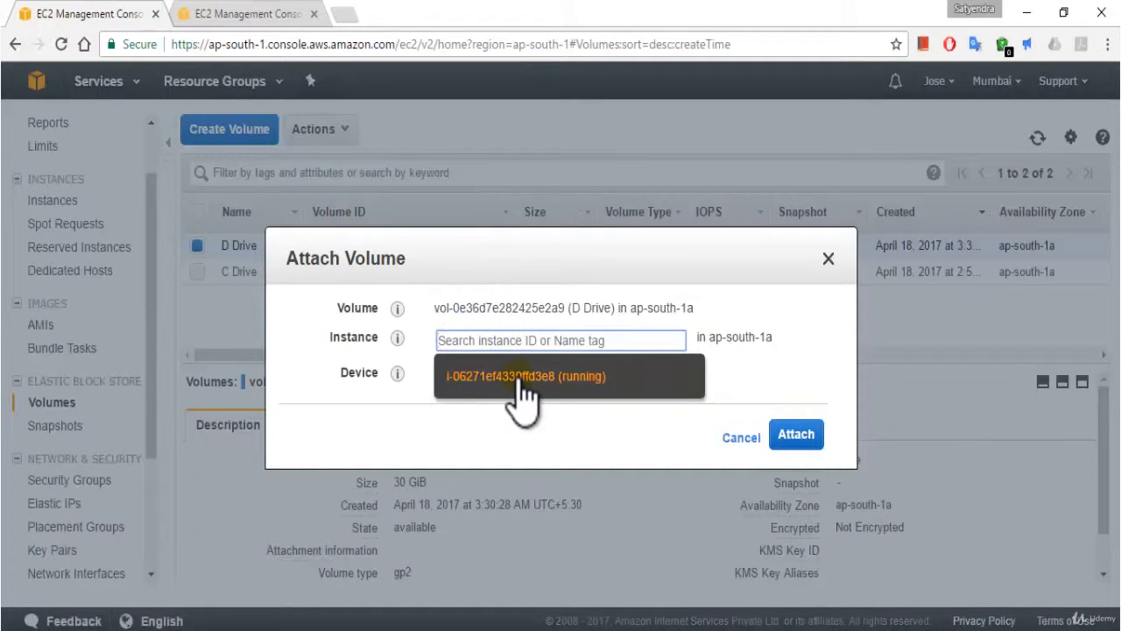
click(522, 376)
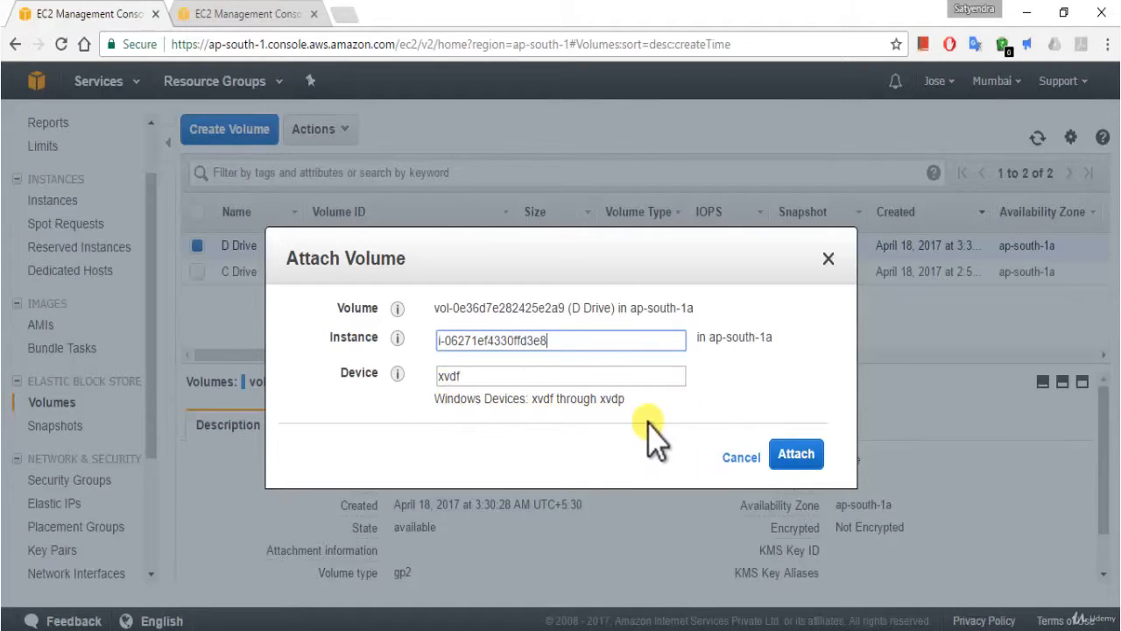
click(797, 453)
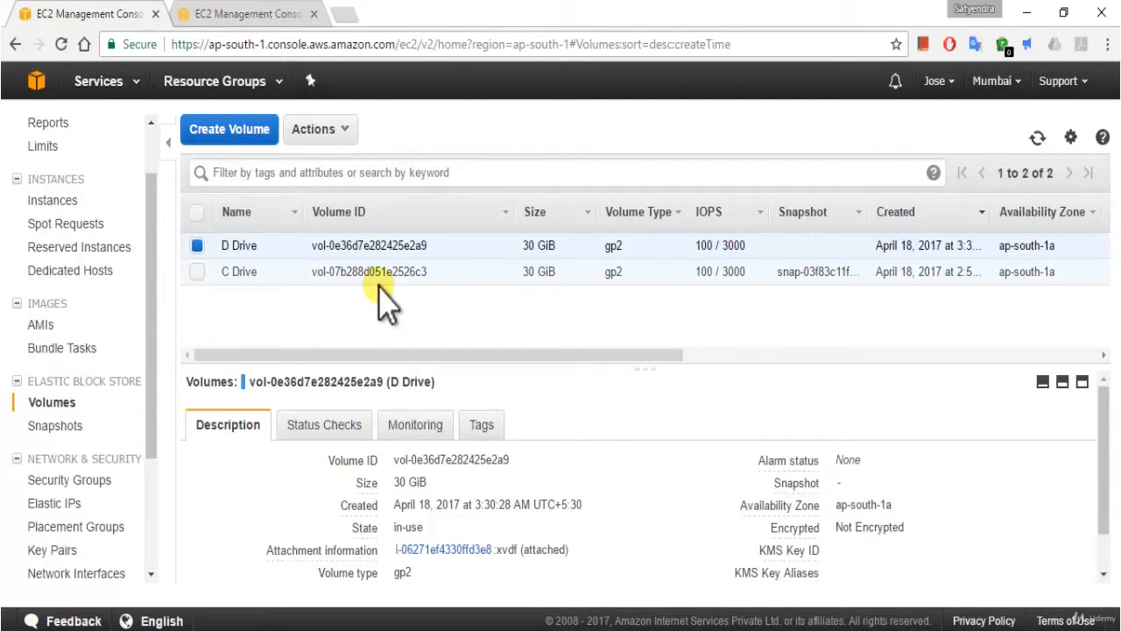
click(197, 246)
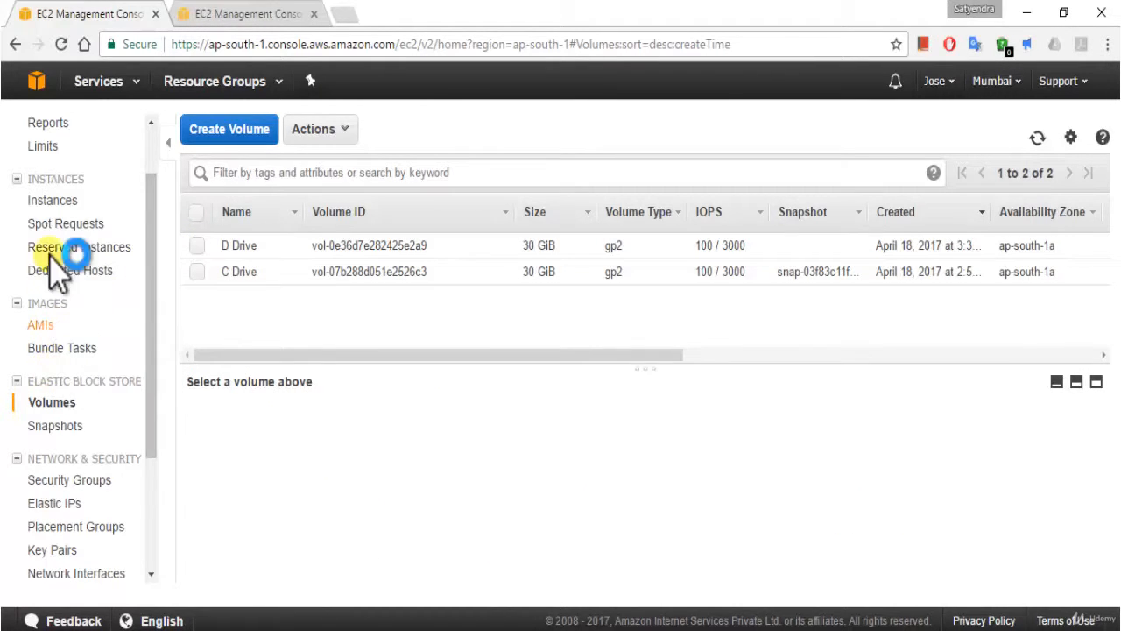
- Check the block devices listed in the running instance's description
click(53, 203)
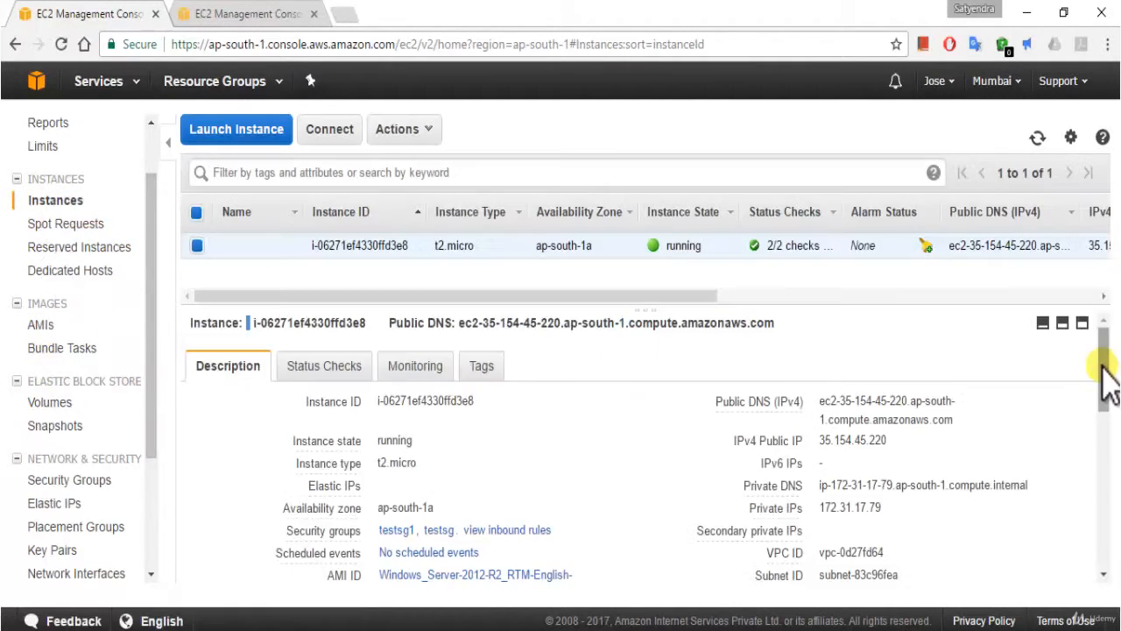
drag(1101, 324, 1108, 478)
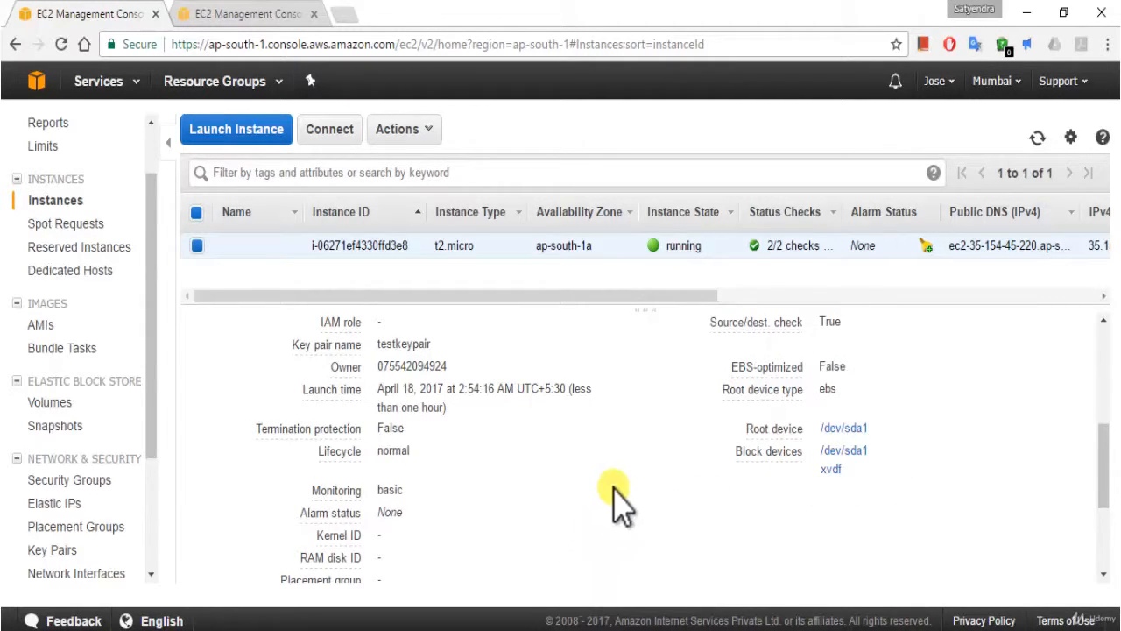
- Switch to the instance's Remote Desktop Connection session and maximize it to full screen
mouse_move(545, 630)
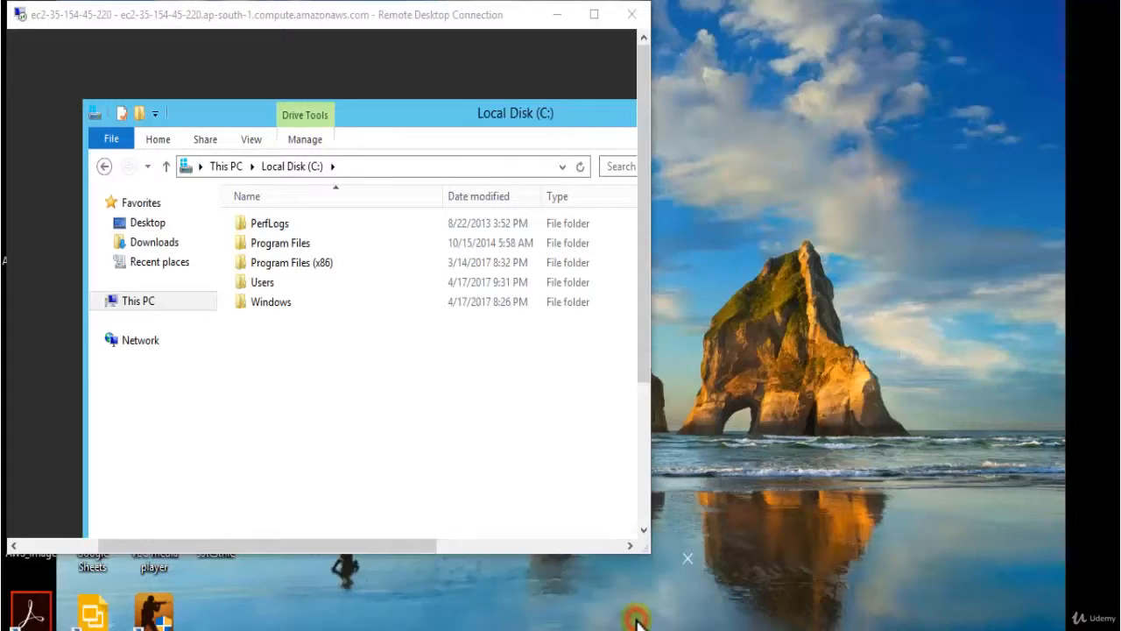
click(632, 600)
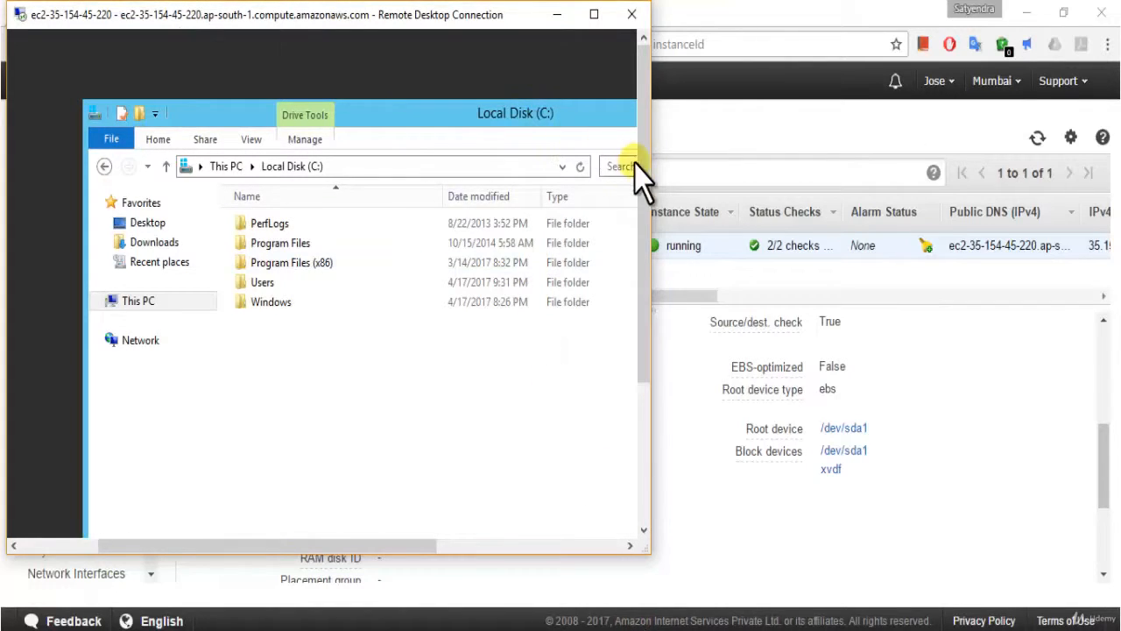
drag(646, 166, 661, 398)
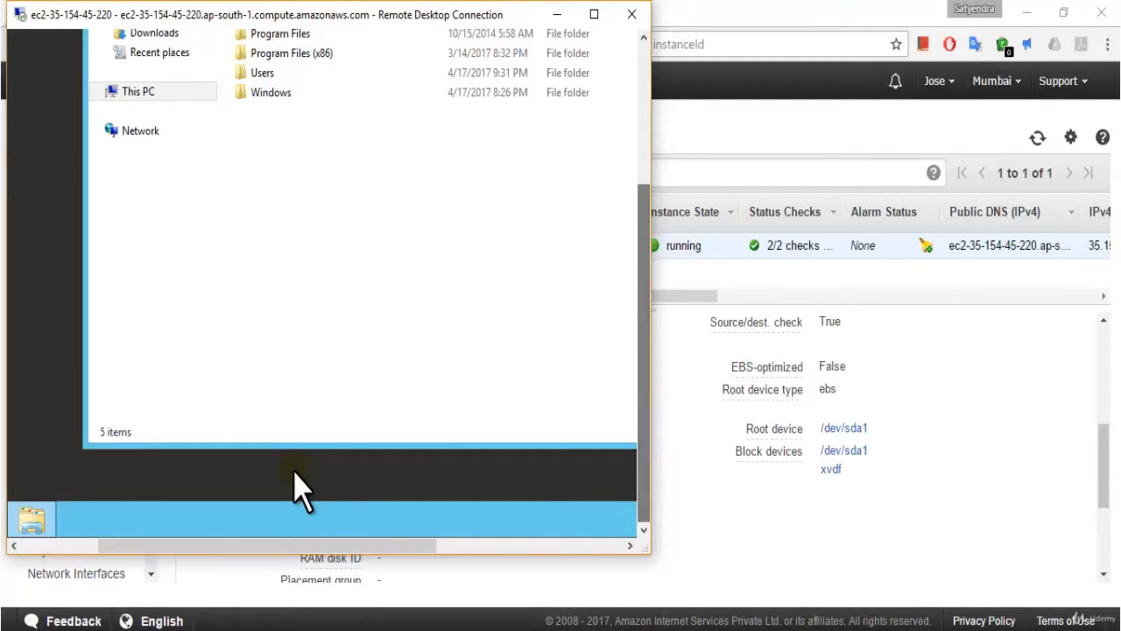
click(594, 14)
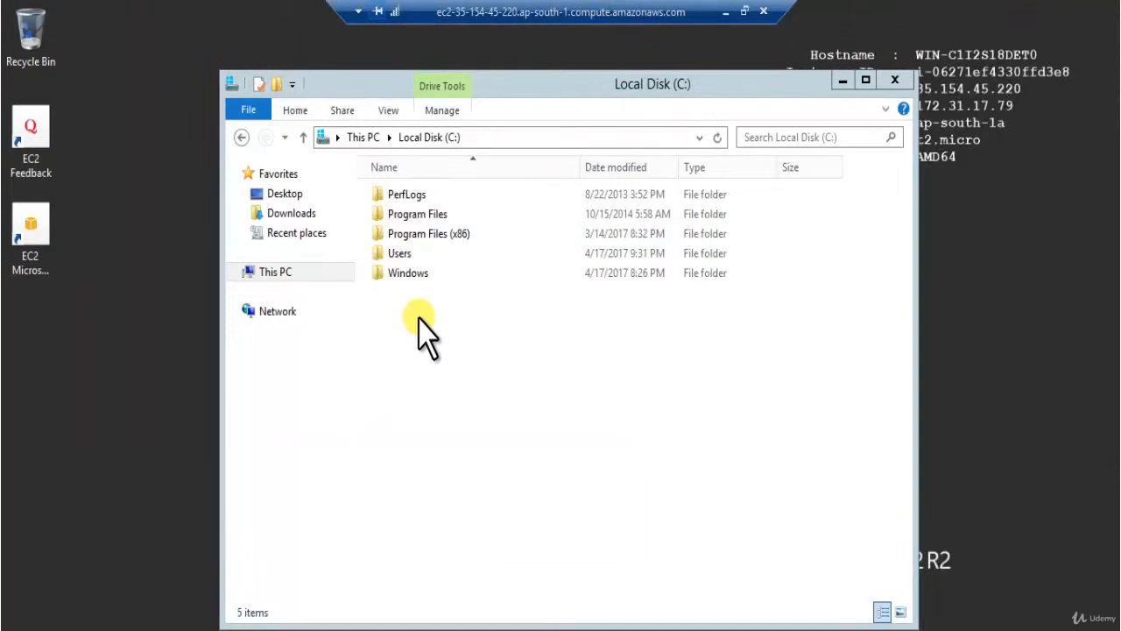
- Launch Disk Management from PowerShell with diskmgmt and select the unallocated 30 GB Disk 1
click(519, 379)
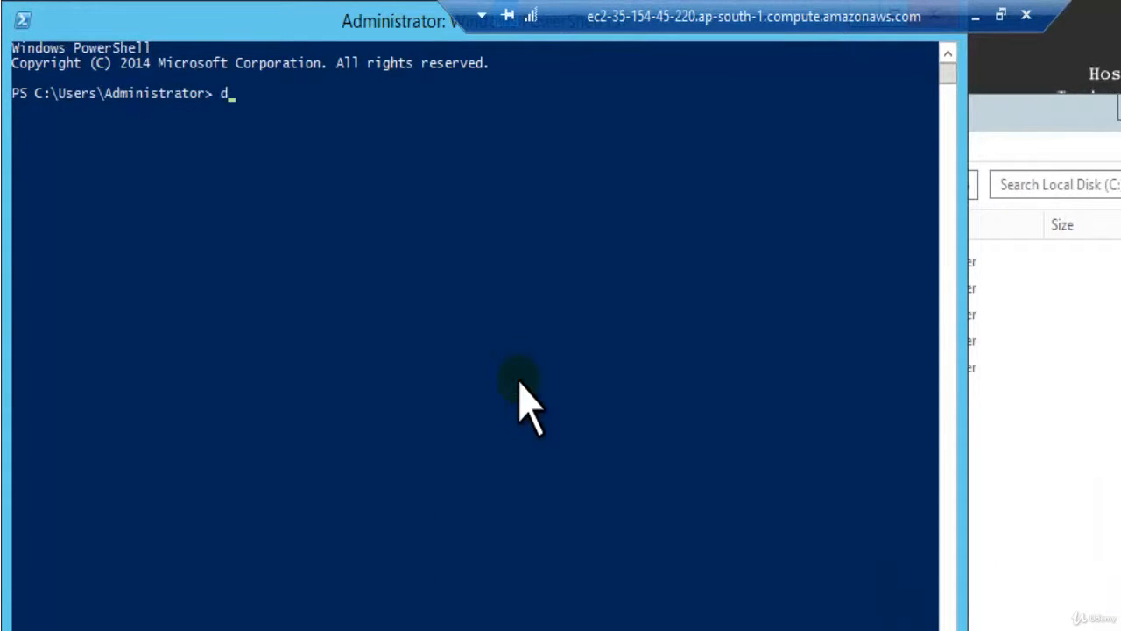
text(diskmgmt)
key(Return)
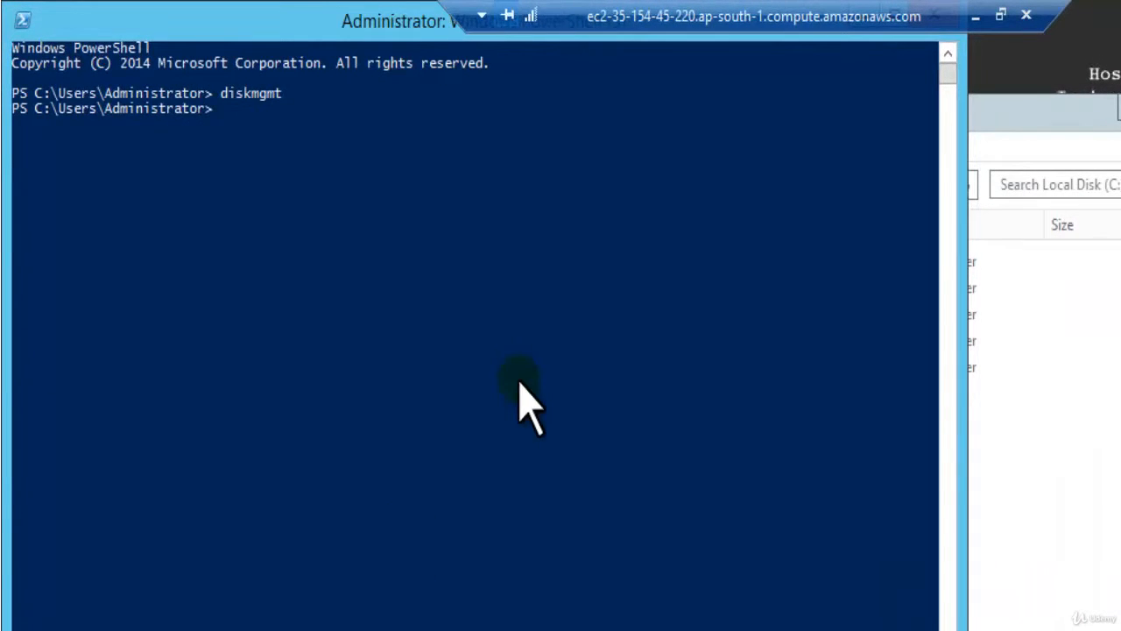
scroll(215, 473, down, 2)
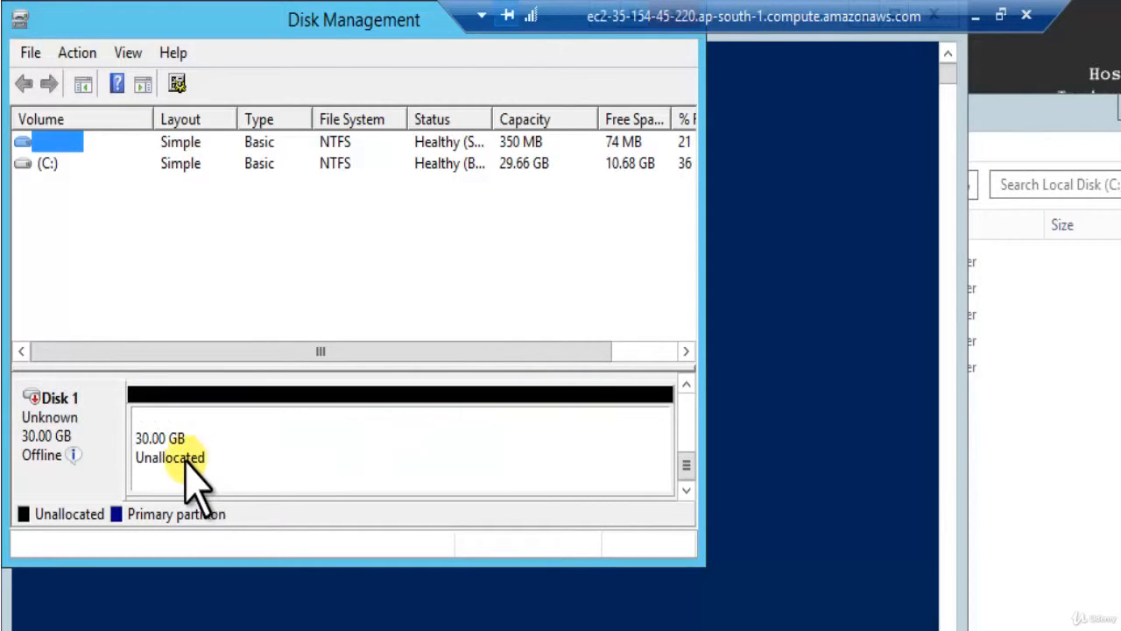
click(86, 448)
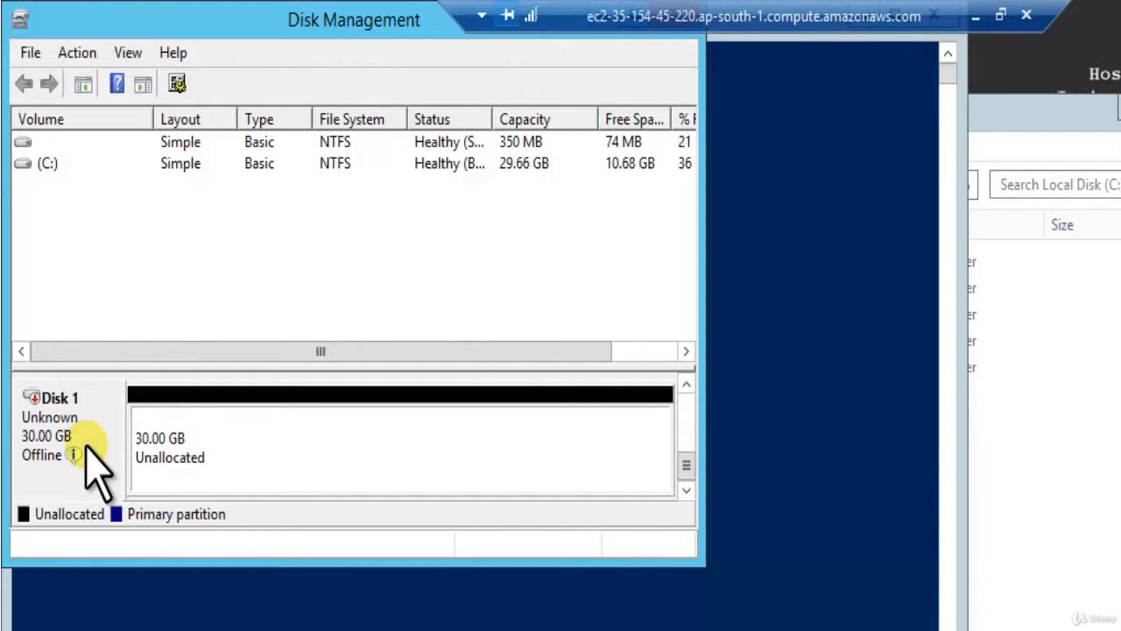
- Minimize the remote session, check the existing snapshots in the EC2 console, and return to the volumes list
click(1000, 15)
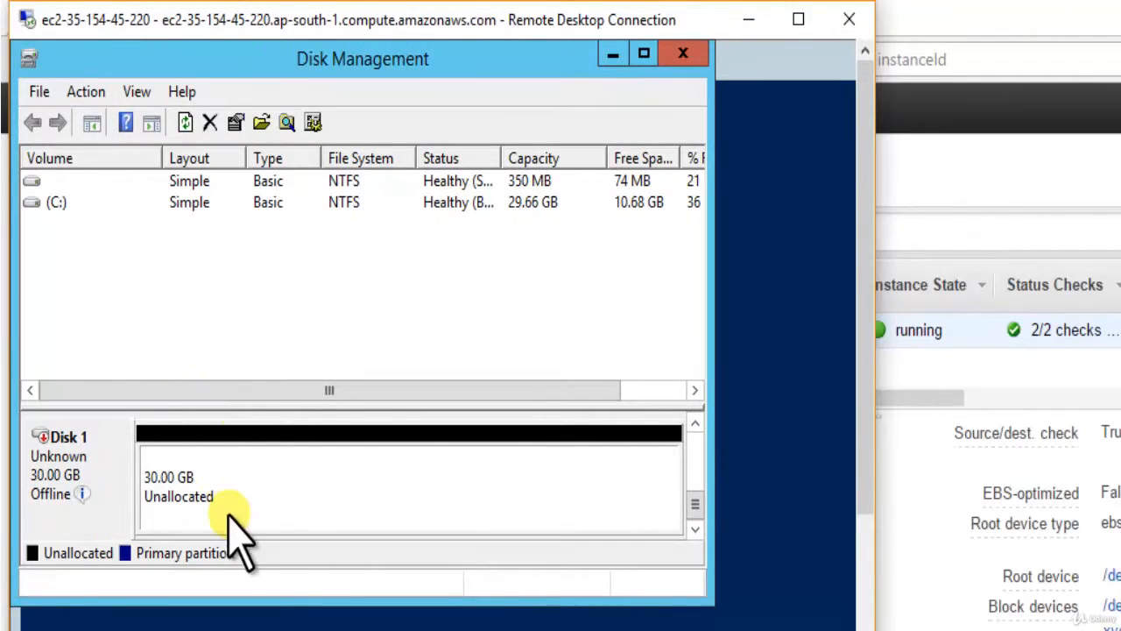
click(749, 19)
drag(1103, 434, 1106, 324)
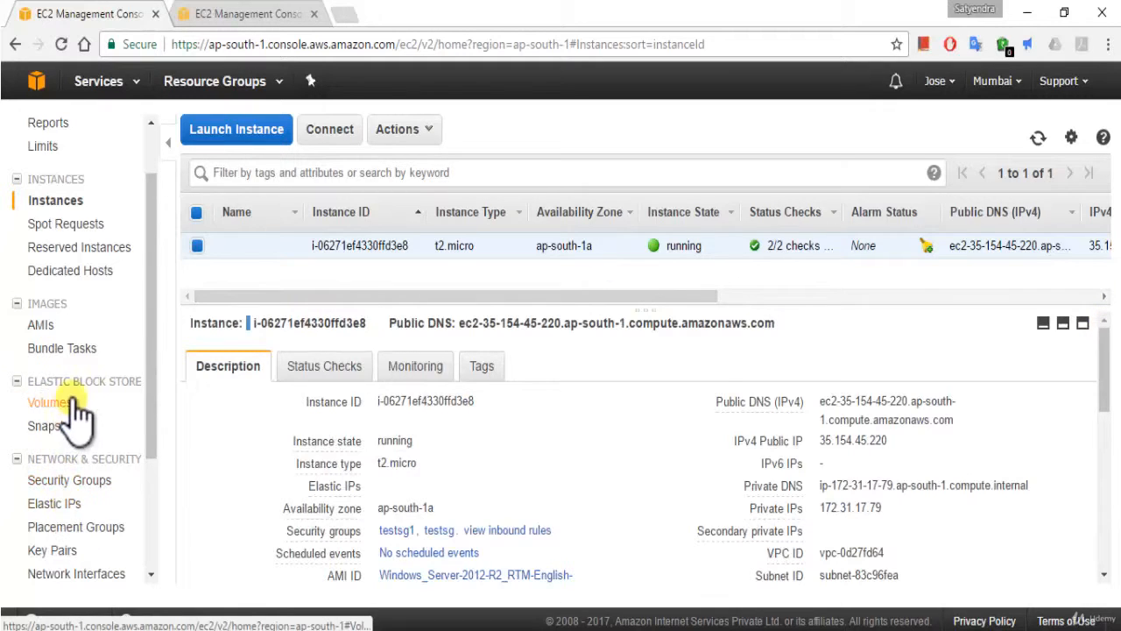
click(51, 403)
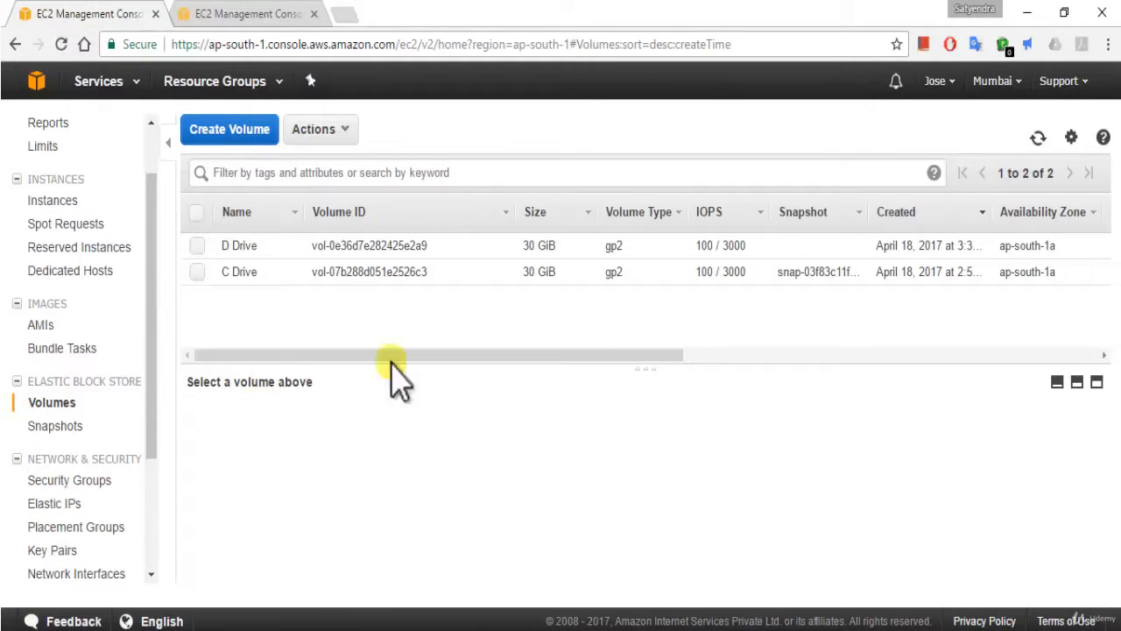
click(58, 426)
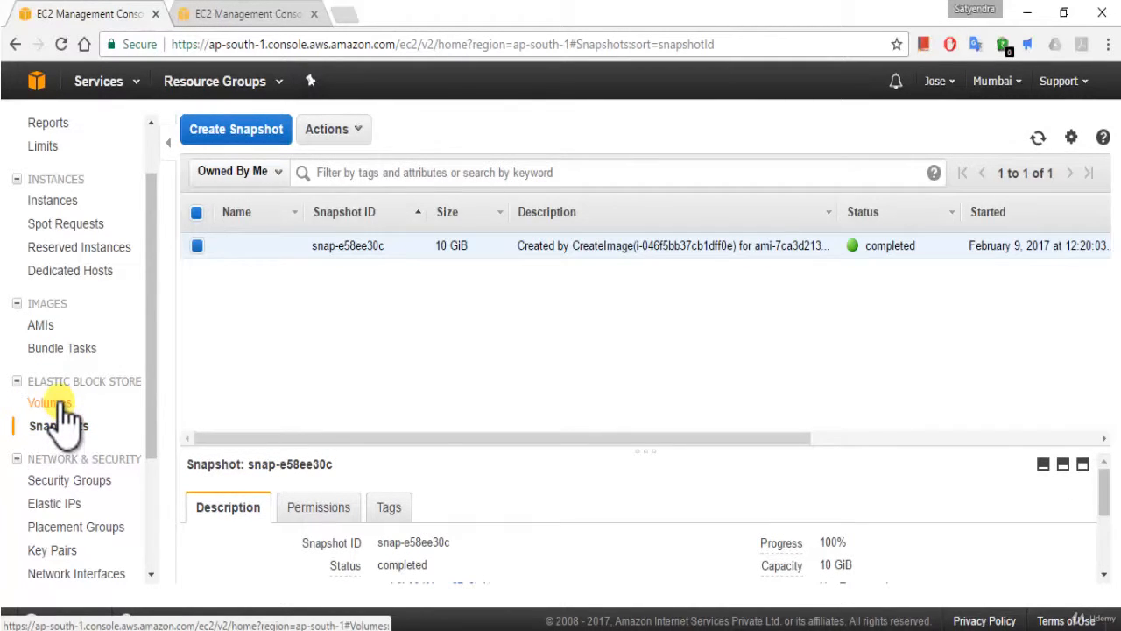
click(53, 404)
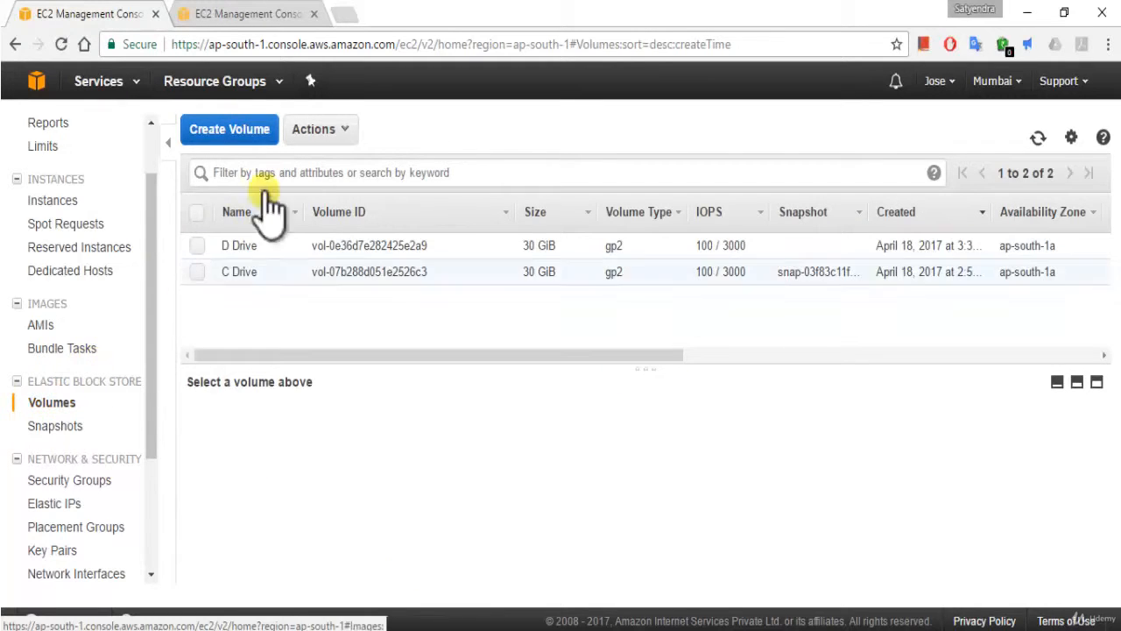
- Create a snapshot of the D Drive volume named data snapshot, leaving the description empty
click(200, 246)
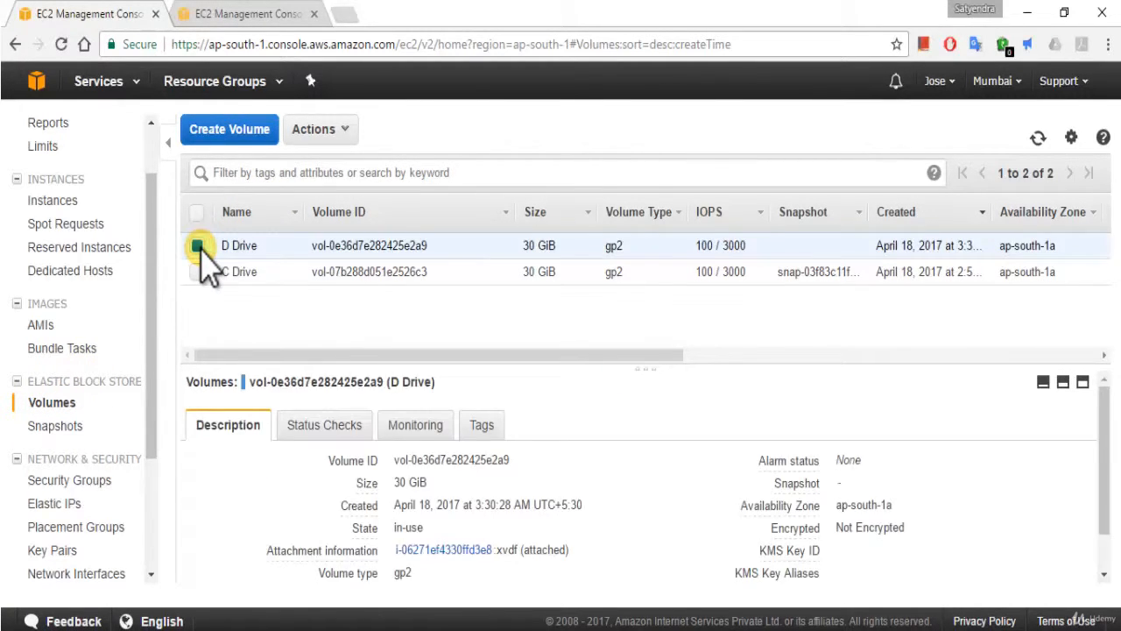
click(329, 139)
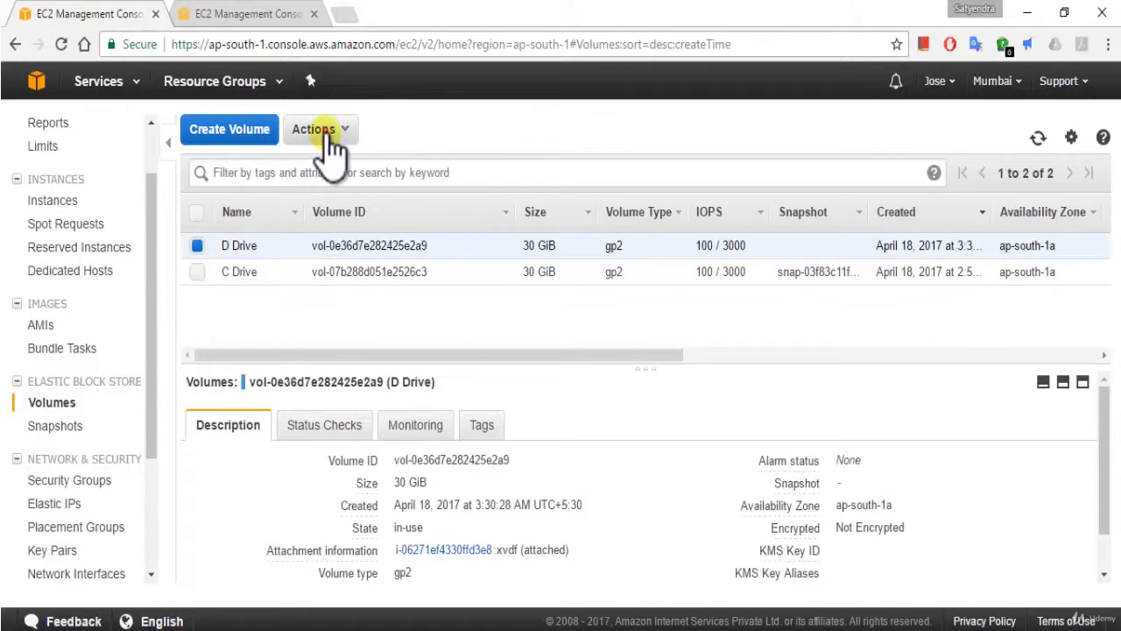
click(326, 133)
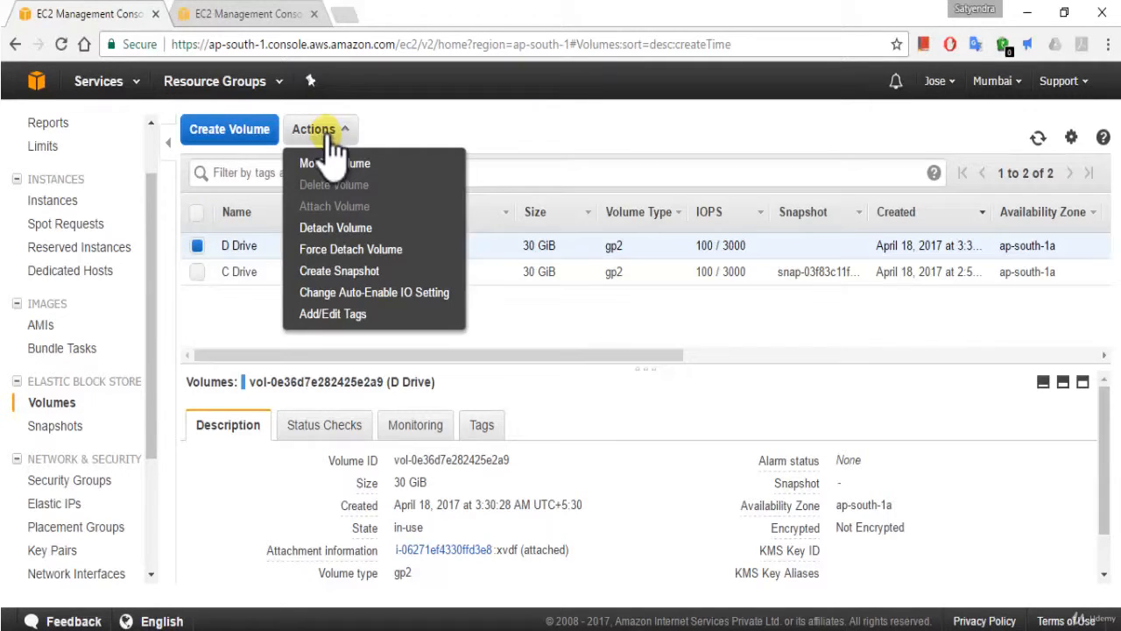
click(359, 273)
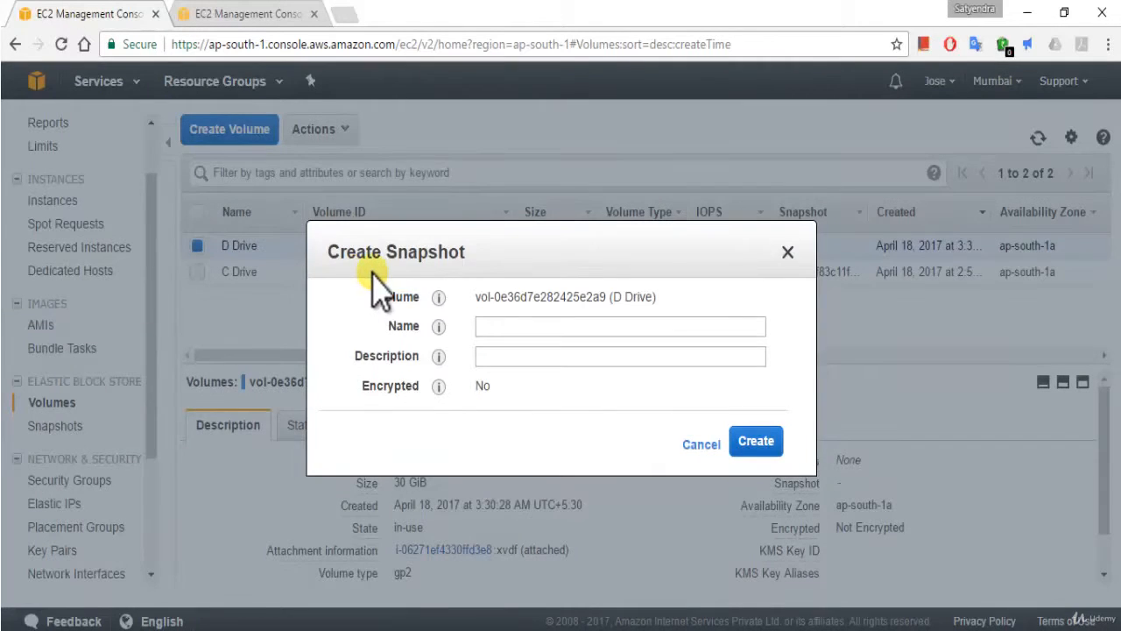
click(496, 327)
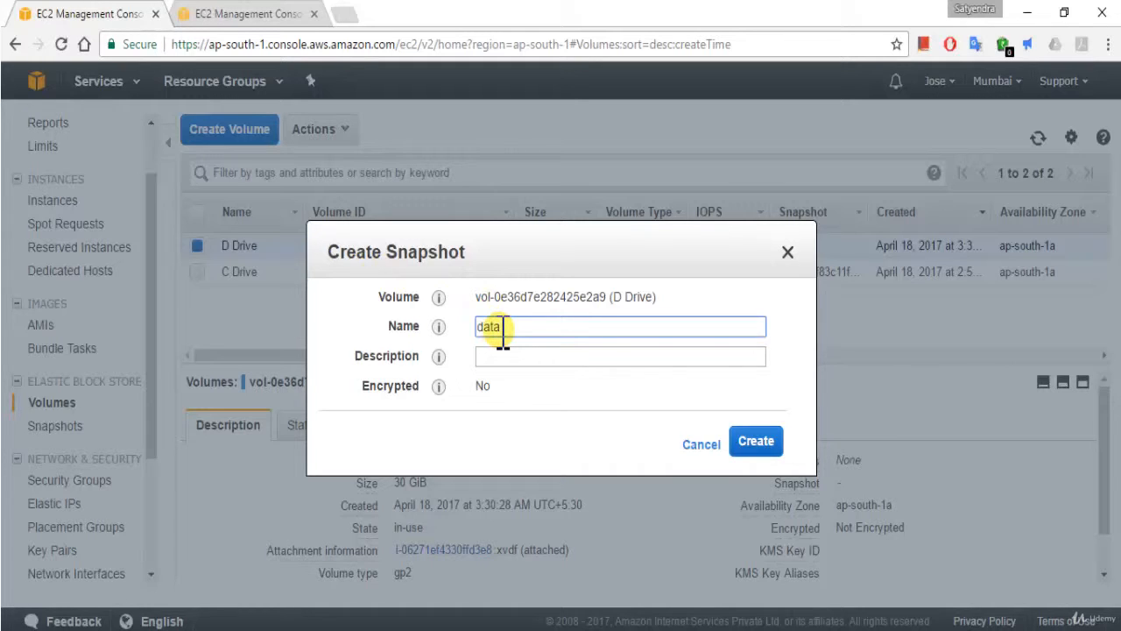
text(data snapshot)
click(497, 356)
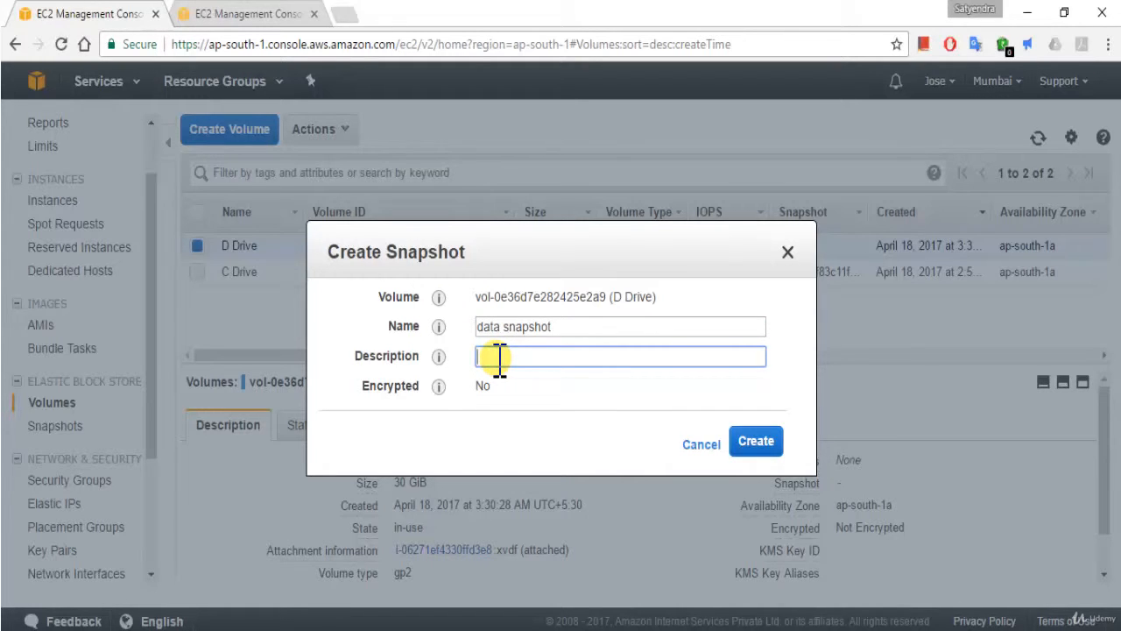
click(778, 449)
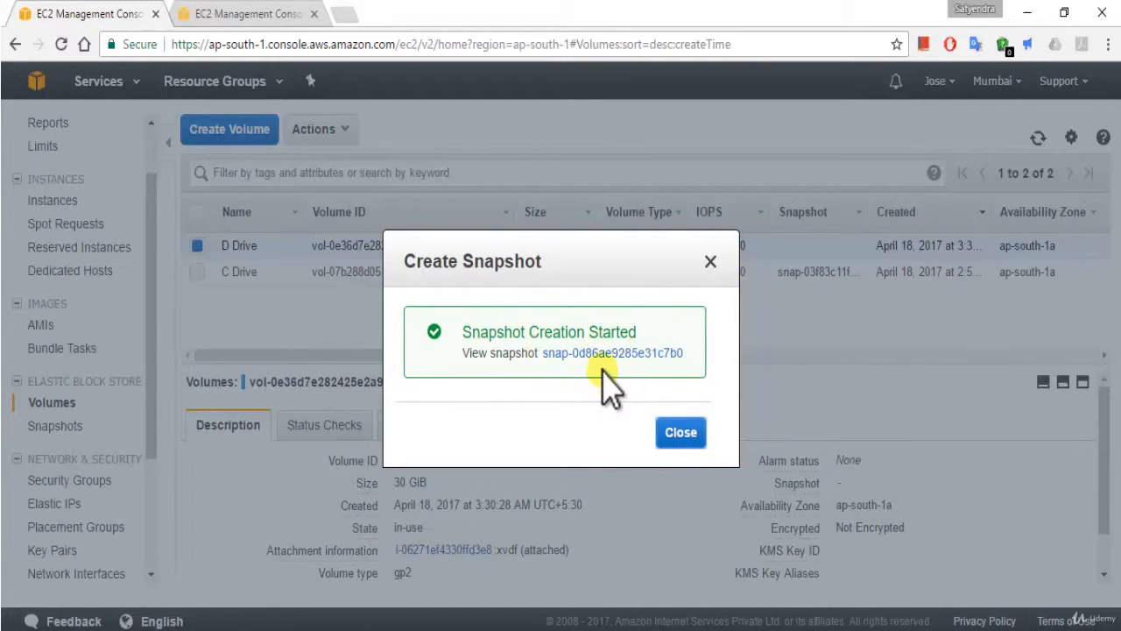
- Create a 30 GiB General Purpose SSD (GP2) volume from data snapshot in availability zone ap-south-1a
click(601, 354)
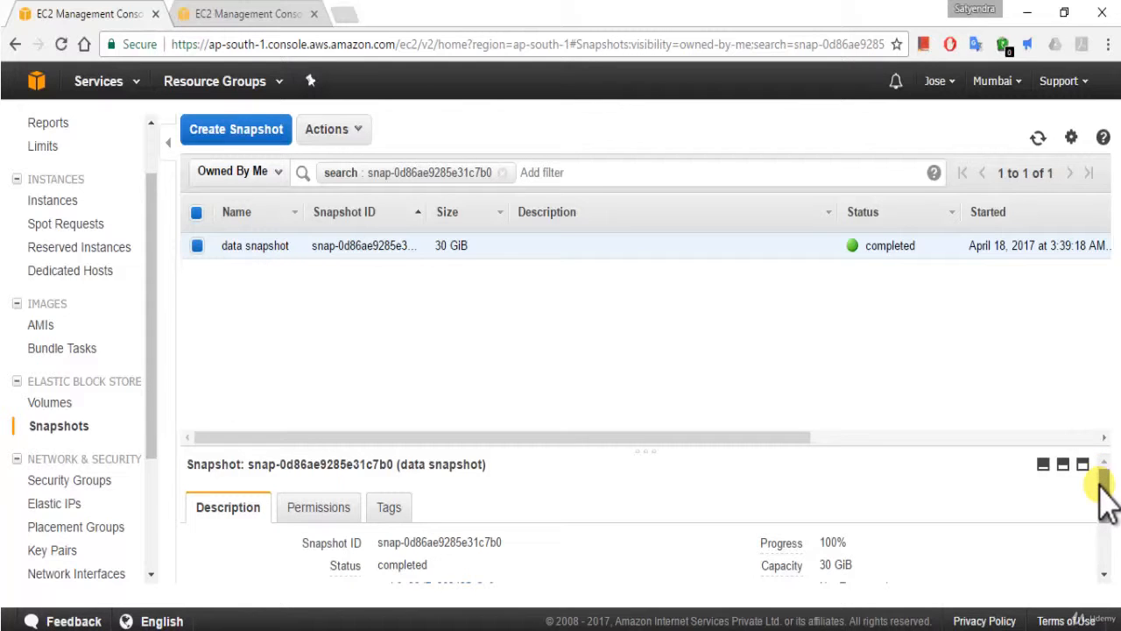
mouse_move(1106, 485)
mouse_down()
mouse_move(1102, 550)
mouse_move(1108, 468)
mouse_up()
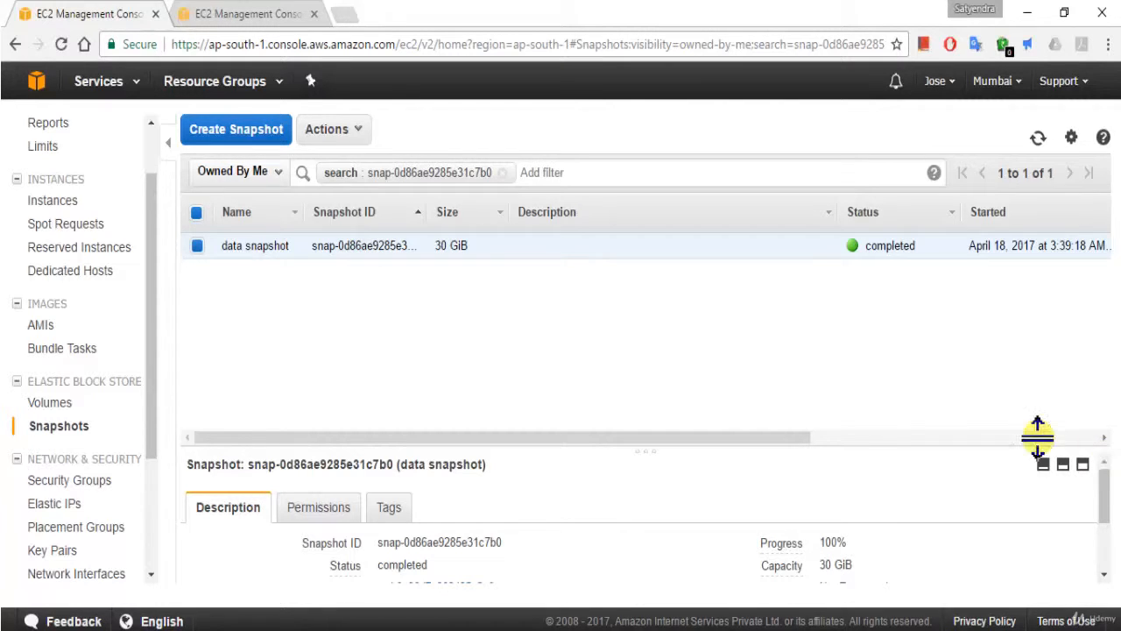
click(351, 139)
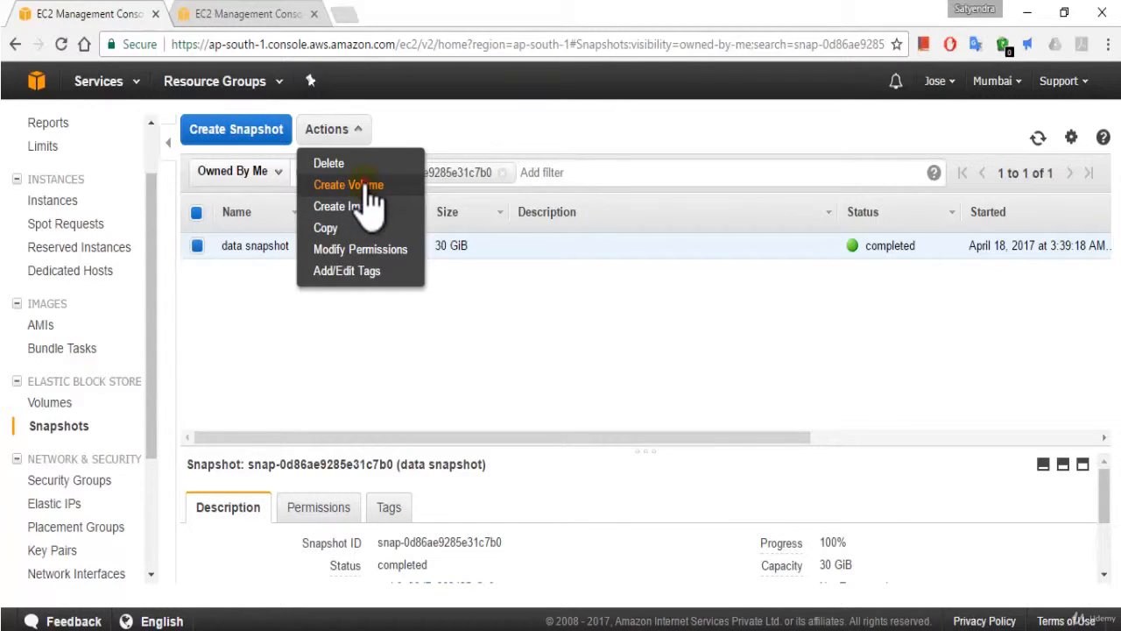
click(369, 188)
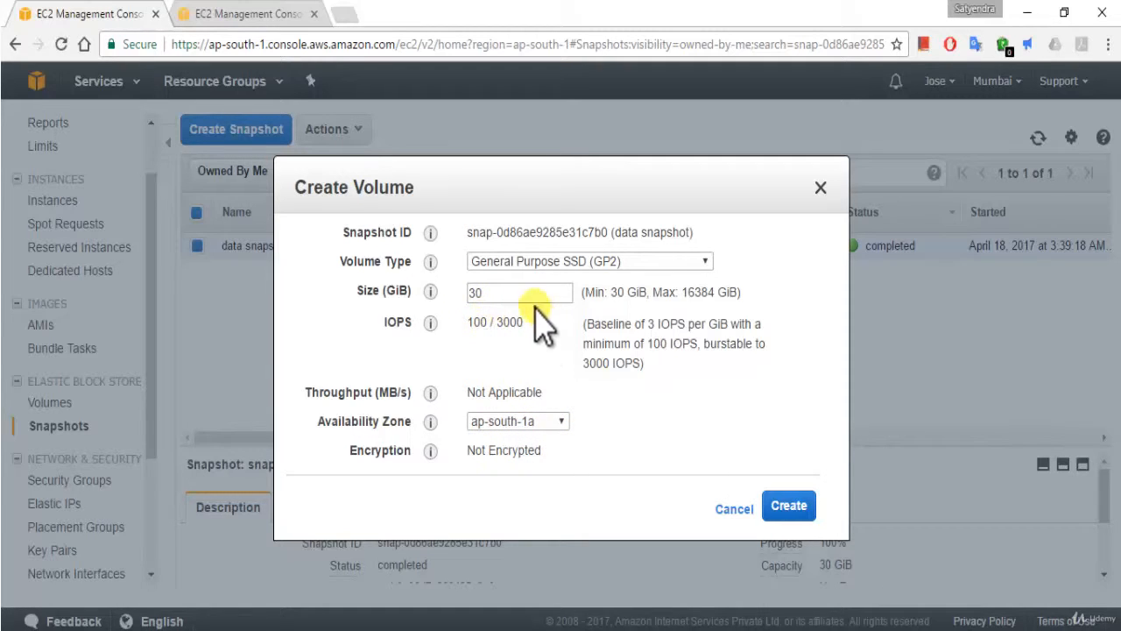
click(790, 508)
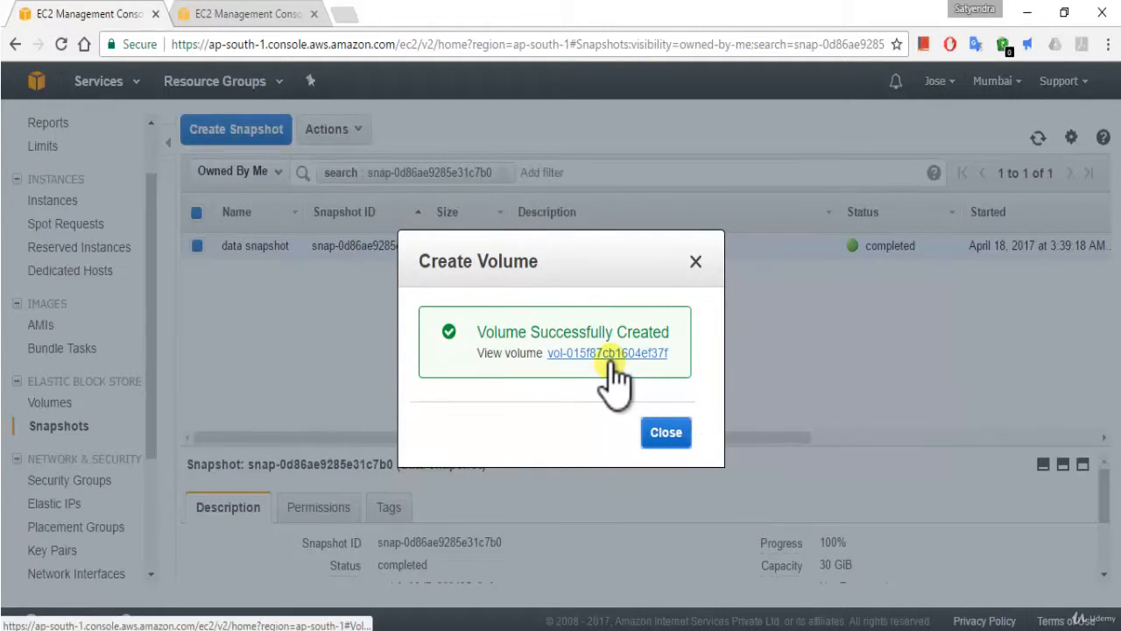
- View the details and available actions of the volume newly created from data snapshot
click(612, 354)
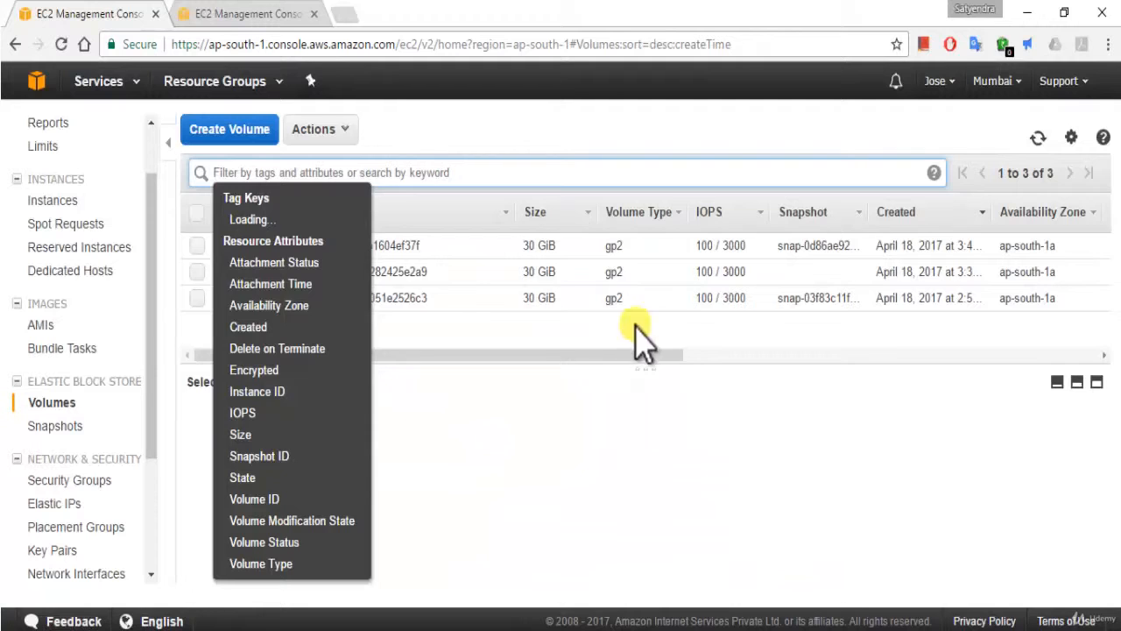
click(548, 341)
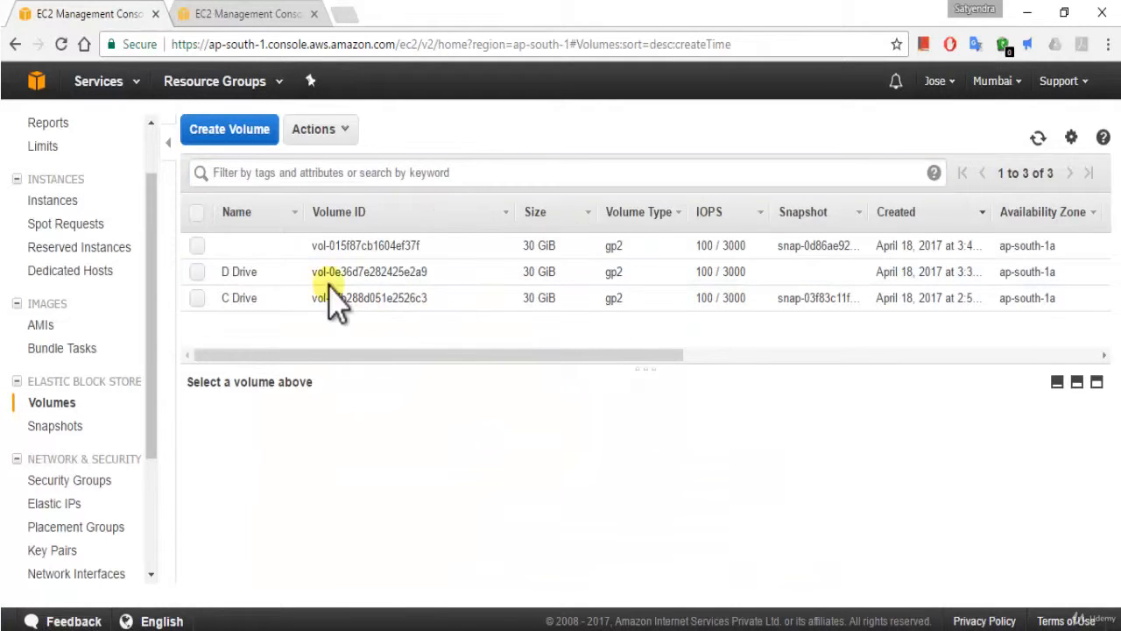
click(357, 247)
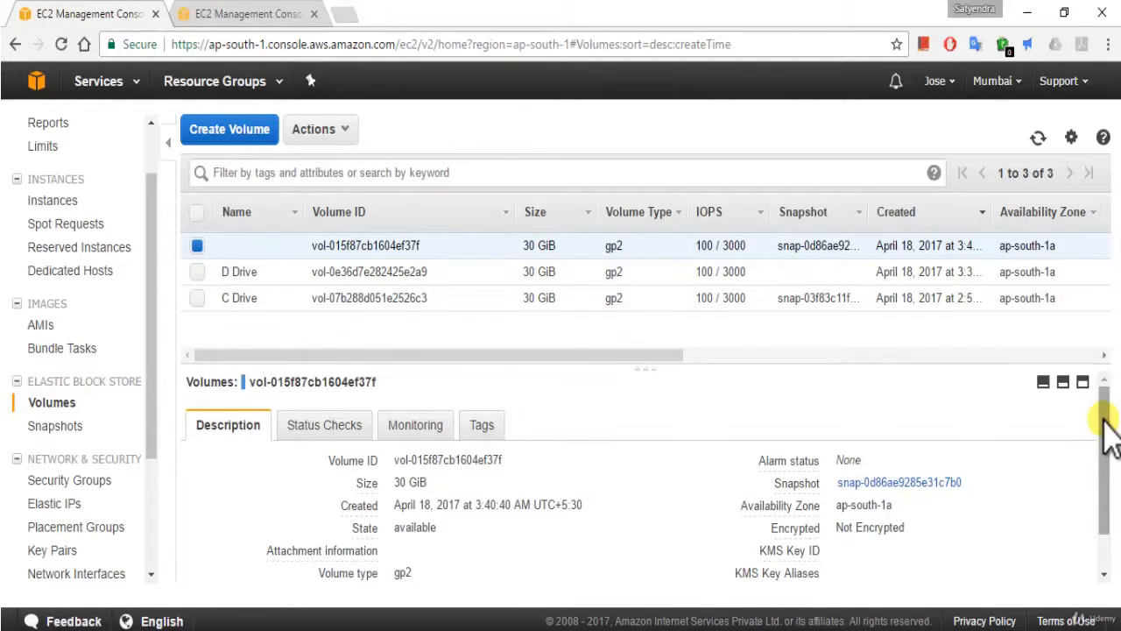
mouse_move(1103, 421)
mouse_down()
mouse_move(1105, 467)
mouse_move(1105, 399)
mouse_up()
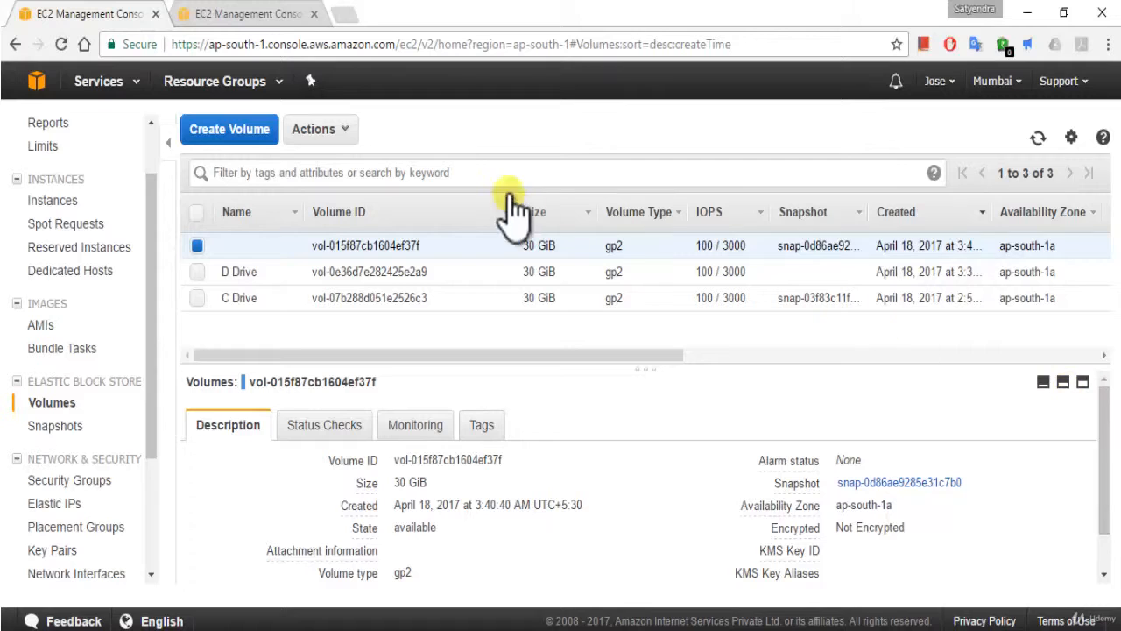
click(331, 131)
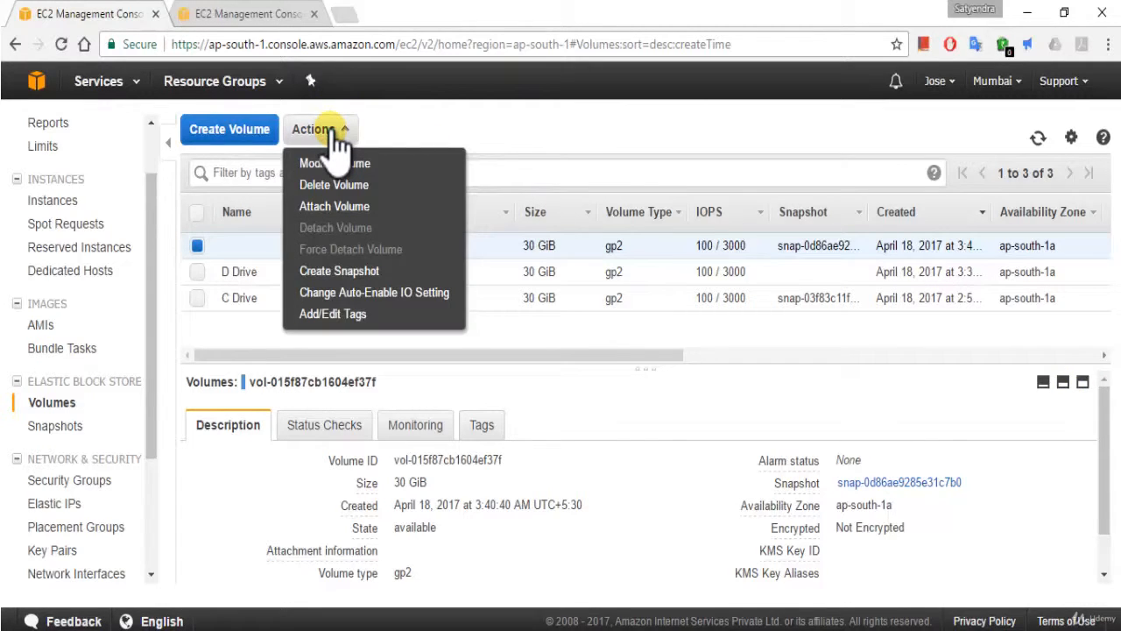
- Review the sharing permissions of data snapshot, trying the Public option, and leave without saving
click(49, 428)
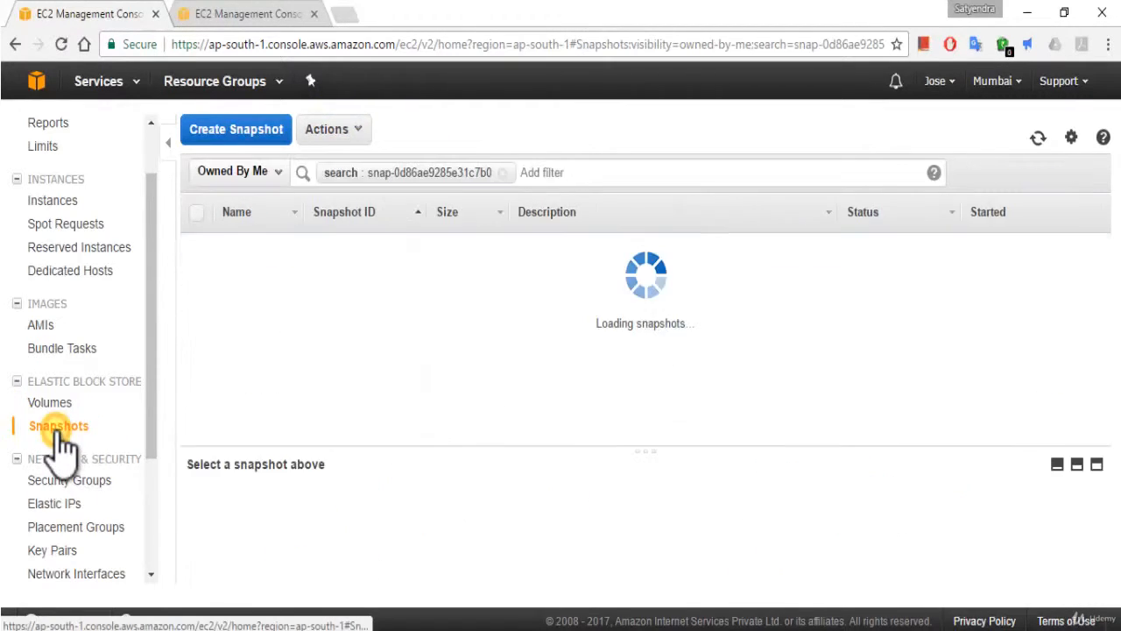
click(346, 139)
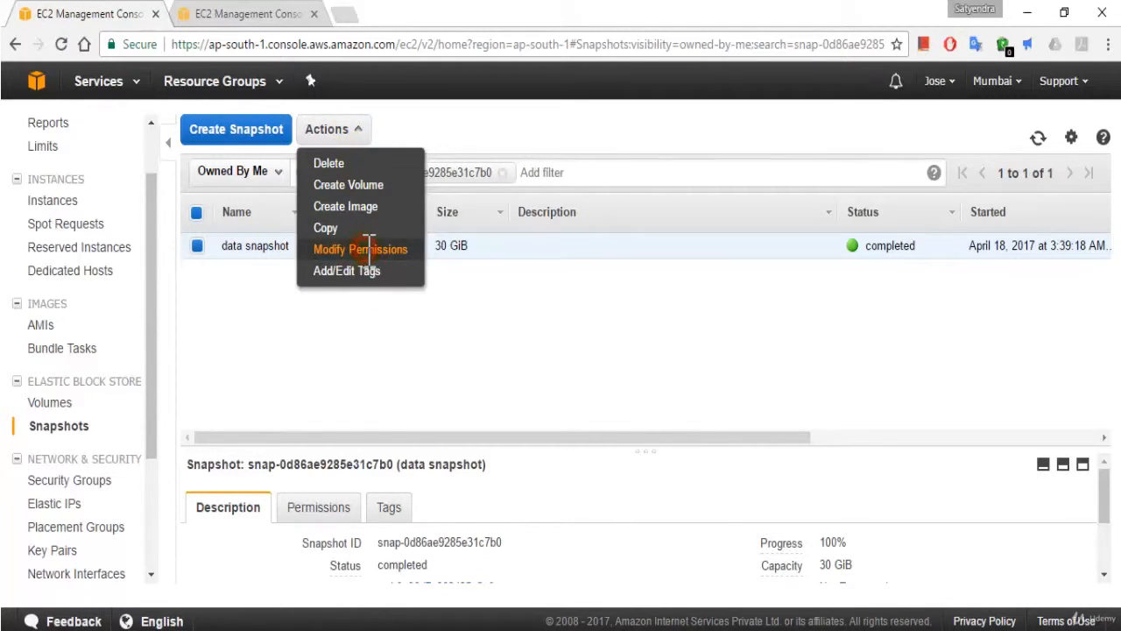
click(362, 249)
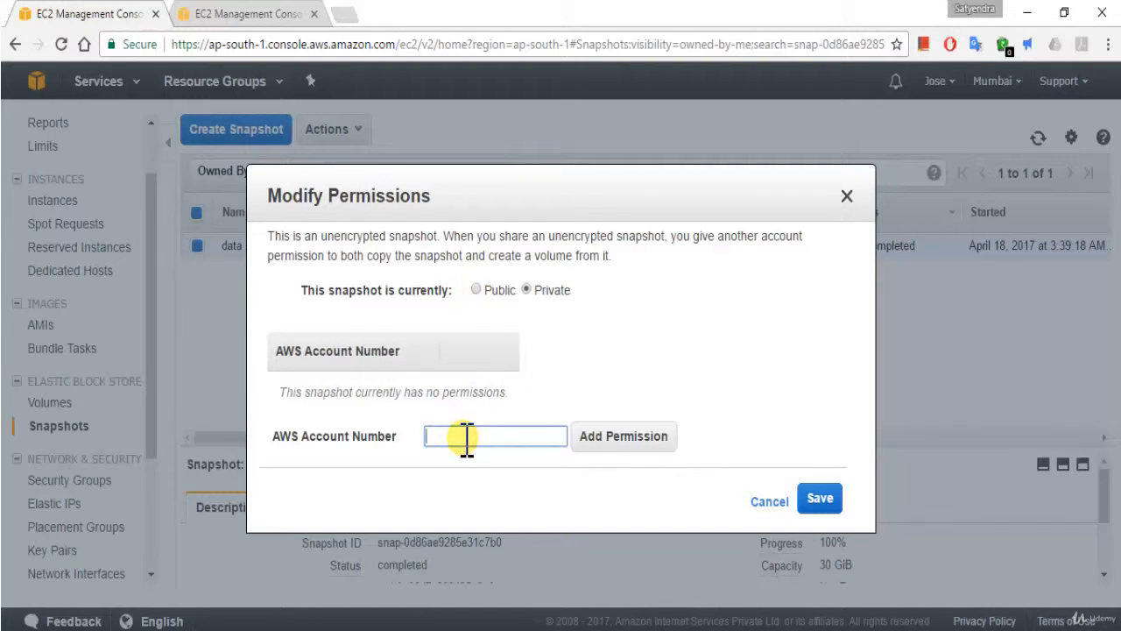
click(477, 290)
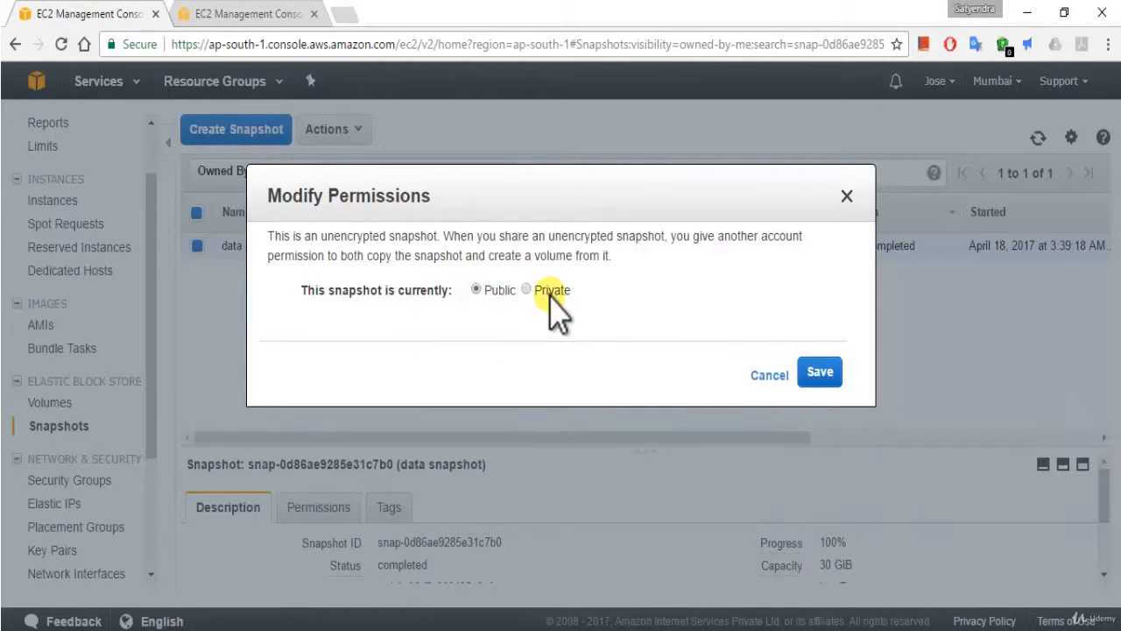
click(770, 375)
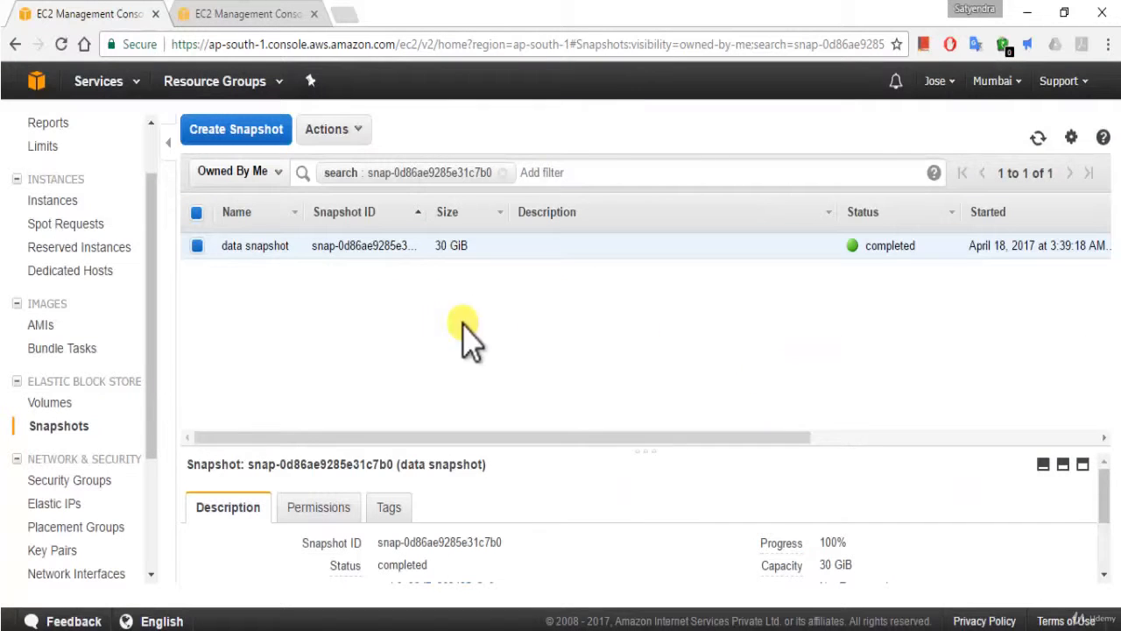
- View the settings for creating an image from data snapshot and close them without creating one
click(342, 133)
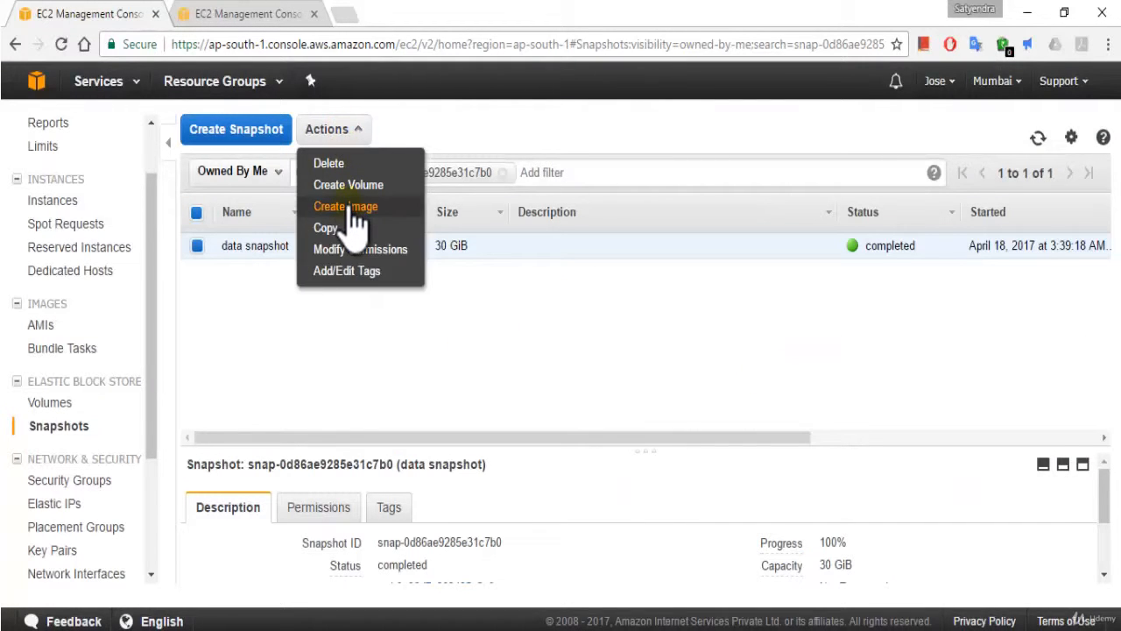
click(350, 207)
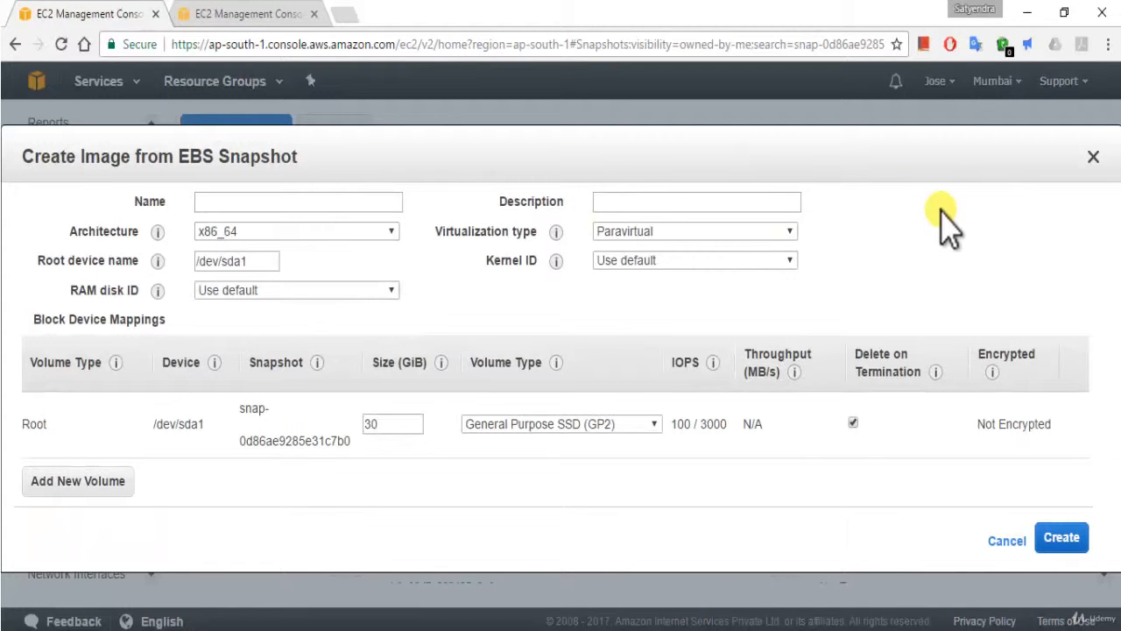
click(1095, 156)
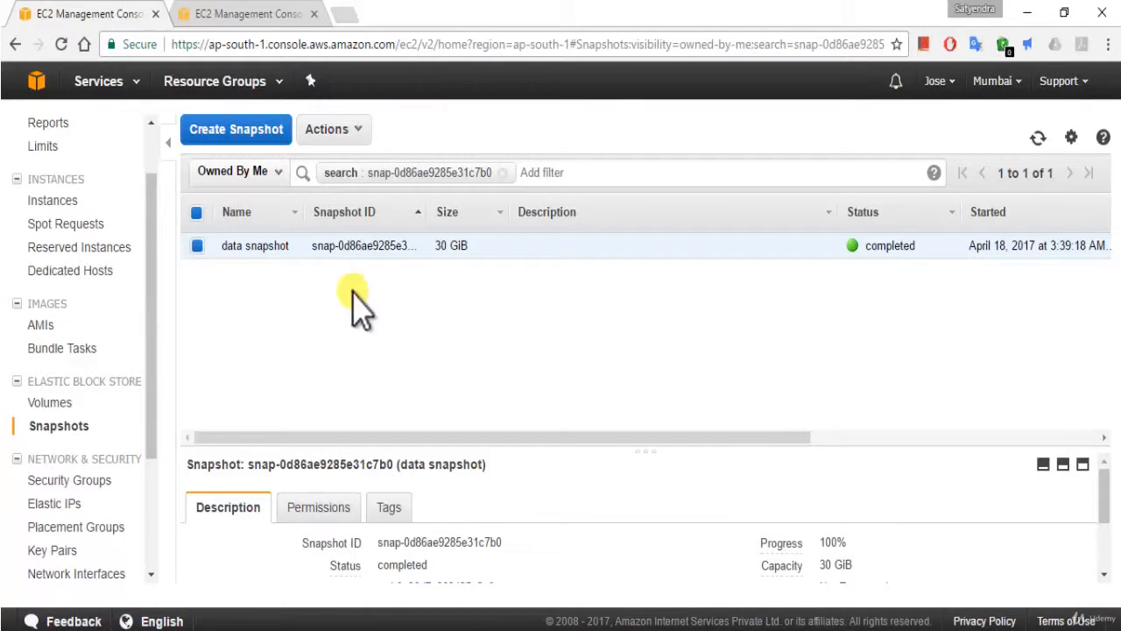
- Clear the search filter on the snapshots list to show all owned snapshots
click(500, 170)
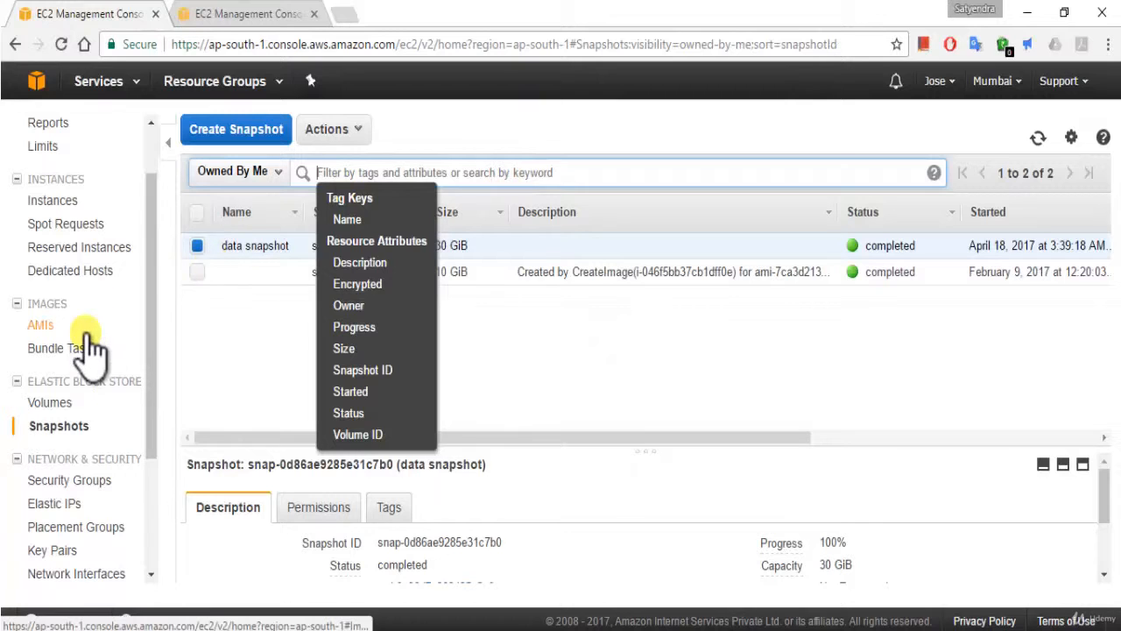
click(270, 355)
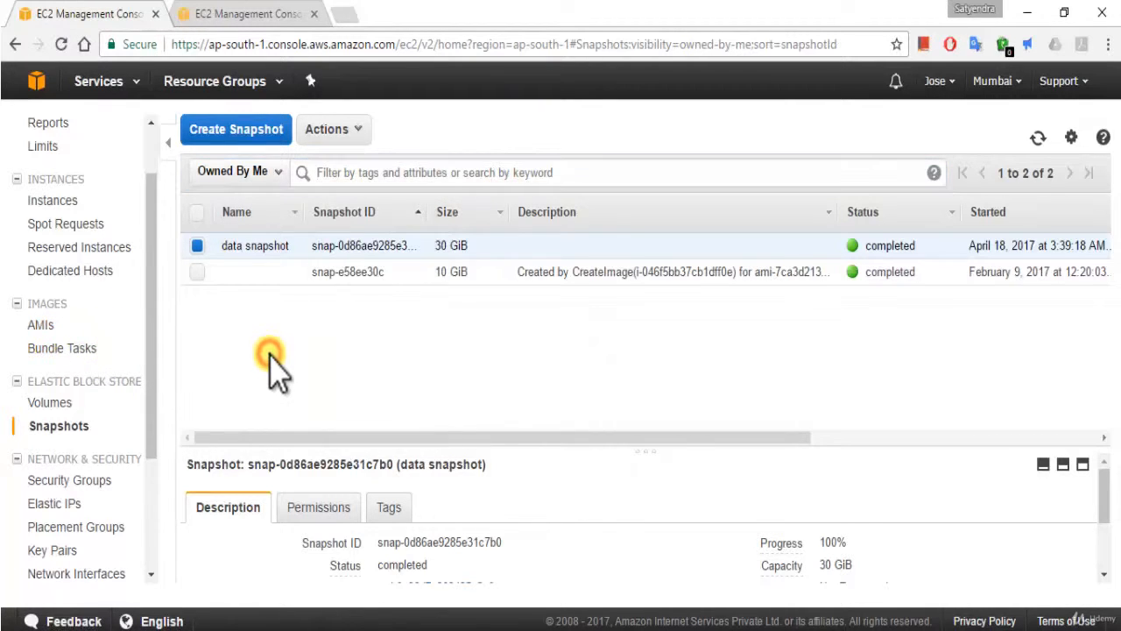